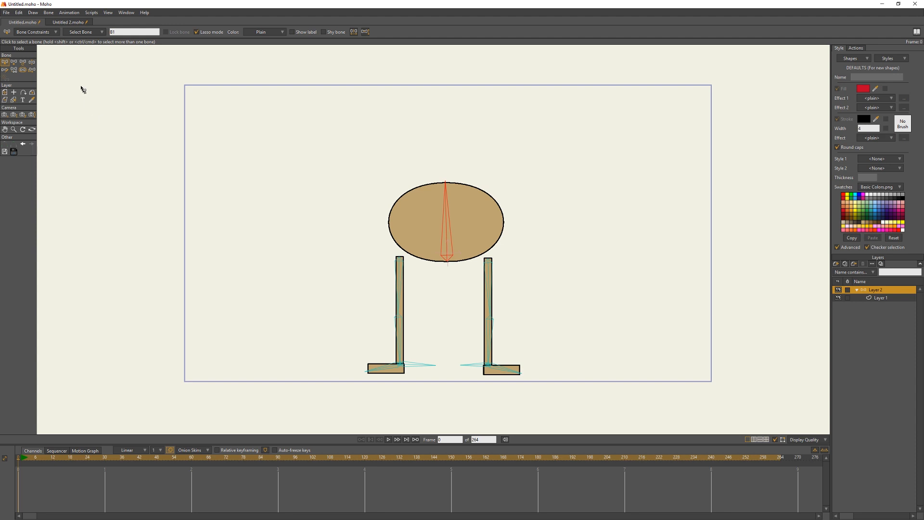
Step: Test the finished leg rig by manipulating the body bone downward and shifting the target bones at both feet
{"action": "left_click", "coordinate": [33, 63]}
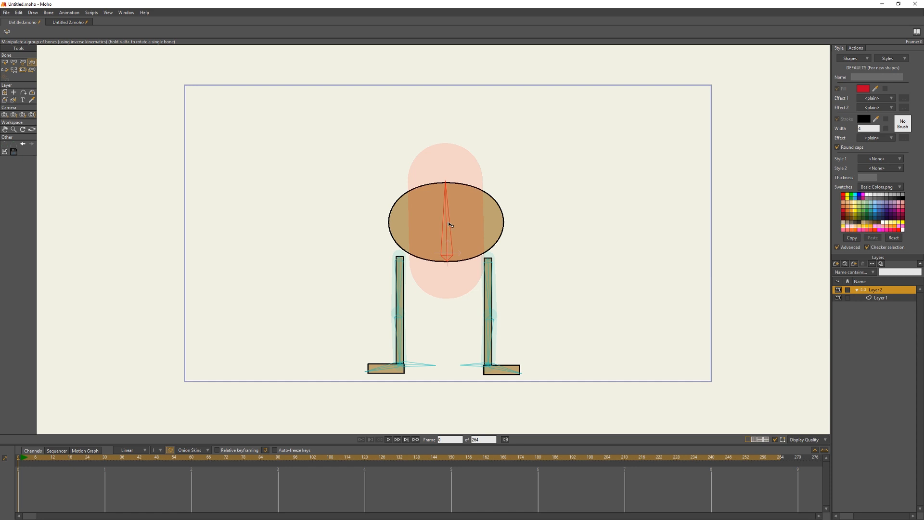
{"action": "mouse_move", "coordinate": [448, 225]}
{"action": "left_mouse_down"}
{"action": "mouse_move", "coordinate": [433, 267]}
{"action": "mouse_move", "coordinate": [431, 222]}
{"action": "mouse_move", "coordinate": [445, 251]}
{"action": "mouse_move", "coordinate": [446, 227]}
{"action": "mouse_move", "coordinate": [410, 214]}
{"action": "mouse_move", "coordinate": [412, 270]}
{"action": "mouse_move", "coordinate": [466, 200]}
{"action": "mouse_move", "coordinate": [475, 275]}
{"action": "mouse_move", "coordinate": [415, 244]}
{"action": "mouse_move", "coordinate": [446, 206]}
{"action": "mouse_move", "coordinate": [442, 262]}
{"action": "mouse_move", "coordinate": [456, 213]}
{"action": "mouse_move", "coordinate": [457, 266]}
{"action": "mouse_move", "coordinate": [454, 217]}
{"action": "mouse_move", "coordinate": [459, 263]}
{"action": "mouse_move", "coordinate": [457, 222]}
{"action": "mouse_move", "coordinate": [436, 227]}
{"action": "mouse_move", "coordinate": [449, 265]}
{"action": "mouse_move", "coordinate": [449, 218]}
{"action": "mouse_move", "coordinate": [448, 231]}
{"action": "left_mouse_up"}
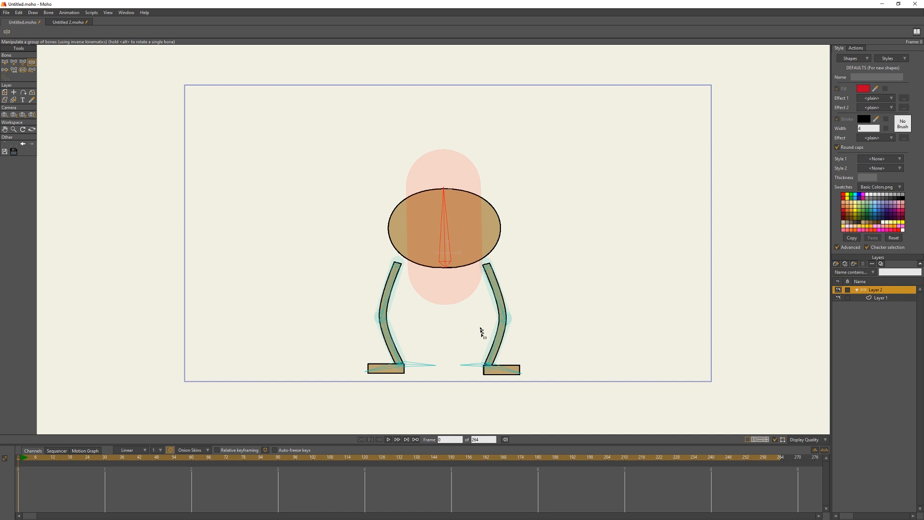
{"action": "left_click", "coordinate": [476, 369]}
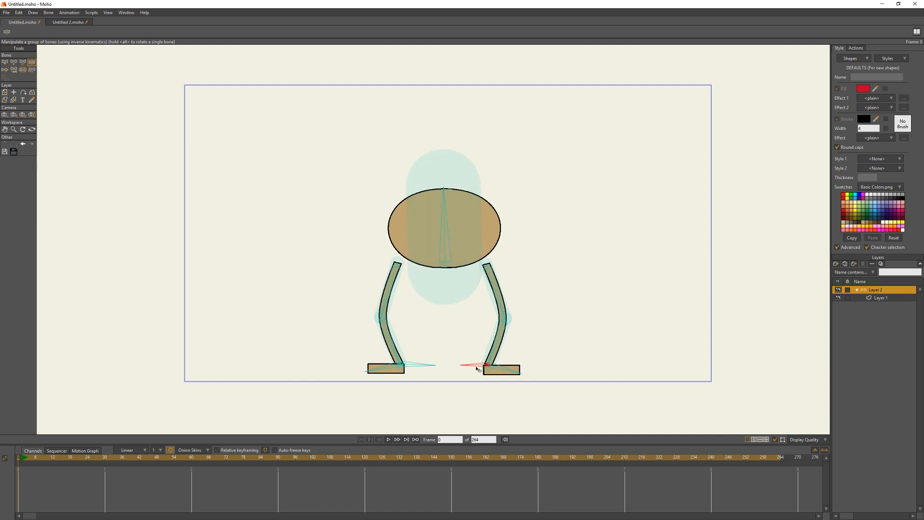
{"action": "mouse_move", "coordinate": [476, 368]}
{"action": "left_mouse_down"}
{"action": "mouse_move", "coordinate": [489, 310]}
{"action": "mouse_move", "coordinate": [557, 288]}
{"action": "mouse_move", "coordinate": [555, 260]}
{"action": "mouse_move", "coordinate": [497, 305]}
{"action": "mouse_move", "coordinate": [449, 317]}
{"action": "mouse_move", "coordinate": [515, 342]}
{"action": "mouse_move", "coordinate": [550, 289]}
{"action": "mouse_move", "coordinate": [552, 269]}
{"action": "mouse_move", "coordinate": [526, 296]}
{"action": "mouse_move", "coordinate": [493, 362]}
{"action": "left_mouse_up"}
{"action": "left_click", "coordinate": [583, 292]}
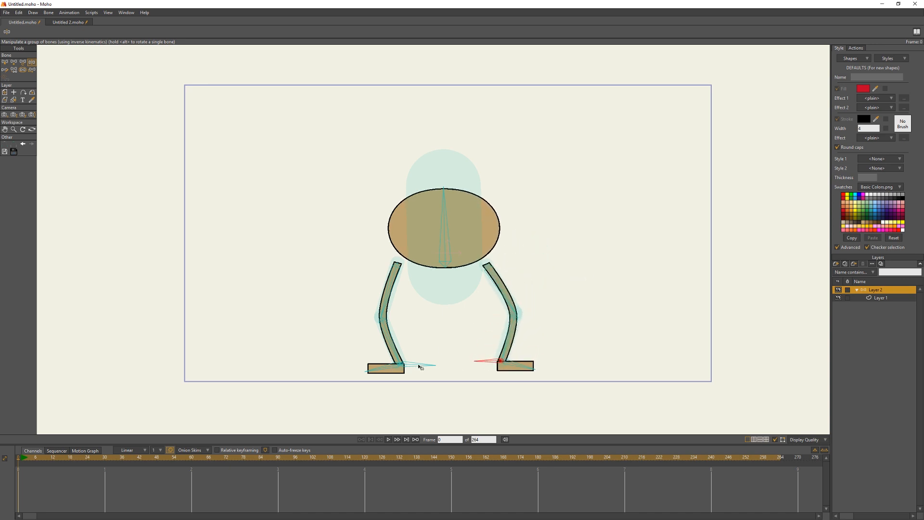
{"action": "mouse_move", "coordinate": [417, 367]}
{"action": "left_mouse_down"}
{"action": "mouse_move", "coordinate": [406, 316]}
{"action": "mouse_move", "coordinate": [337, 290]}
{"action": "mouse_move", "coordinate": [320, 263]}
{"action": "mouse_move", "coordinate": [384, 305]}
{"action": "mouse_move", "coordinate": [415, 366]}
{"action": "mouse_move", "coordinate": [378, 290]}
{"action": "mouse_move", "coordinate": [433, 303]}
{"action": "mouse_move", "coordinate": [409, 336]}
{"action": "mouse_move", "coordinate": [407, 364]}
{"action": "left_mouse_up"}
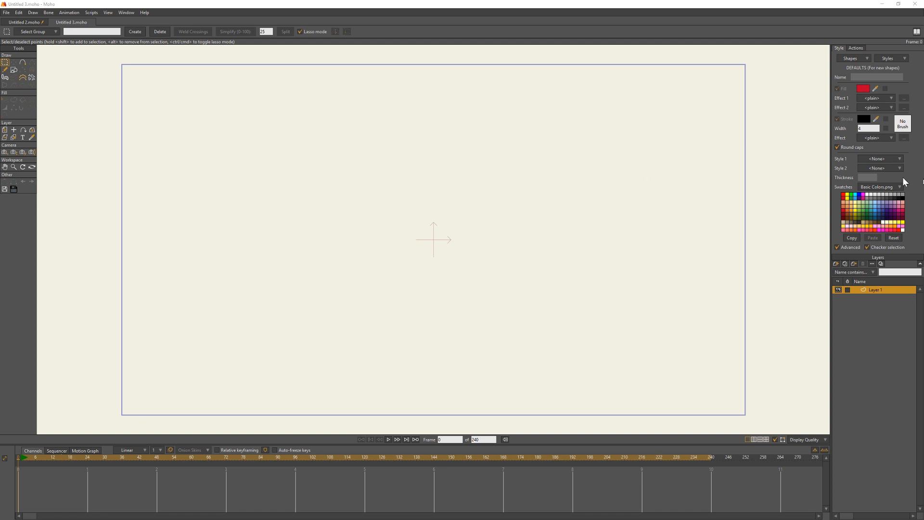
Step: Draw a tan-filled ellipse for the body in the middle of the canvas and move it up to leave room for legs
{"action": "left_click", "coordinate": [861, 222]}
{"action": "left_click", "coordinate": [13, 70]}
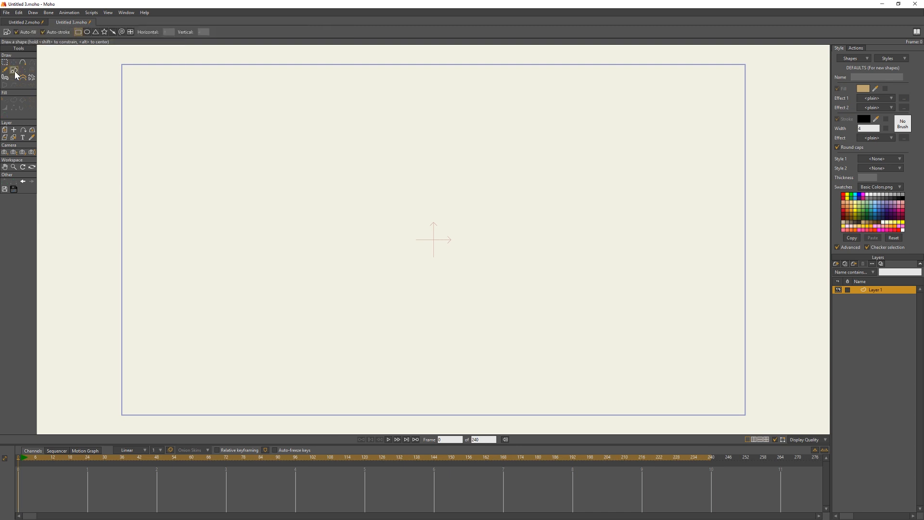
{"action": "left_click", "coordinate": [88, 32]}
{"action": "mouse_move", "coordinate": [368, 185]}
{"action": "left_mouse_down"}
{"action": "mouse_move", "coordinate": [450, 227]}
{"action": "mouse_move", "coordinate": [485, 258]}
{"action": "mouse_move", "coordinate": [498, 290]}
{"action": "left_mouse_up"}
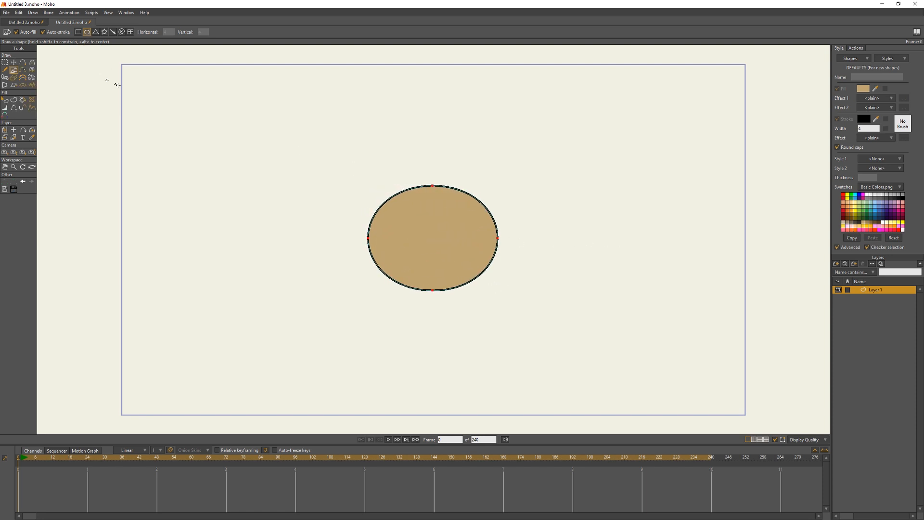
{"action": "left_click", "coordinate": [14, 62]}
{"action": "left_click_drag", "start_coordinate": [408, 242], "coordinate": [423, 212]}
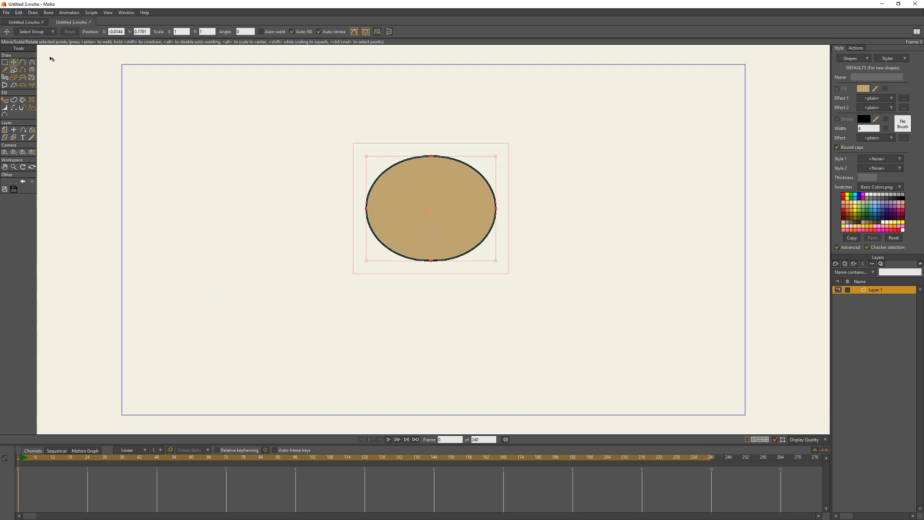
Step: Draw a thin vertical rectangle under the ellipse's left side for the leg and a short horizontal rectangle at its base for the foot
{"action": "left_click", "coordinate": [14, 70]}
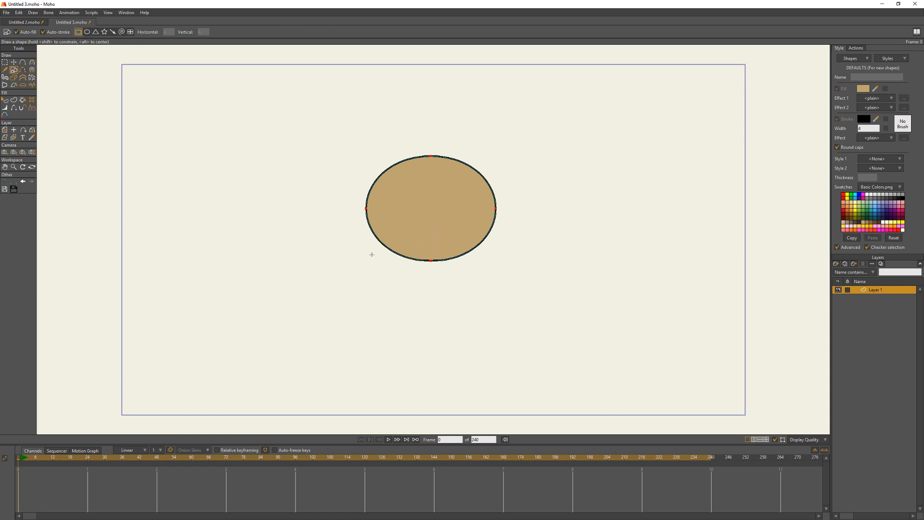
{"action": "mouse_move", "coordinate": [372, 254]}
{"action": "left_mouse_down"}
{"action": "mouse_move", "coordinate": [401, 322]}
{"action": "mouse_move", "coordinate": [392, 367]}
{"action": "mouse_move", "coordinate": [379, 356]}
{"action": "mouse_move", "coordinate": [341, 374]}
{"action": "left_mouse_up"}
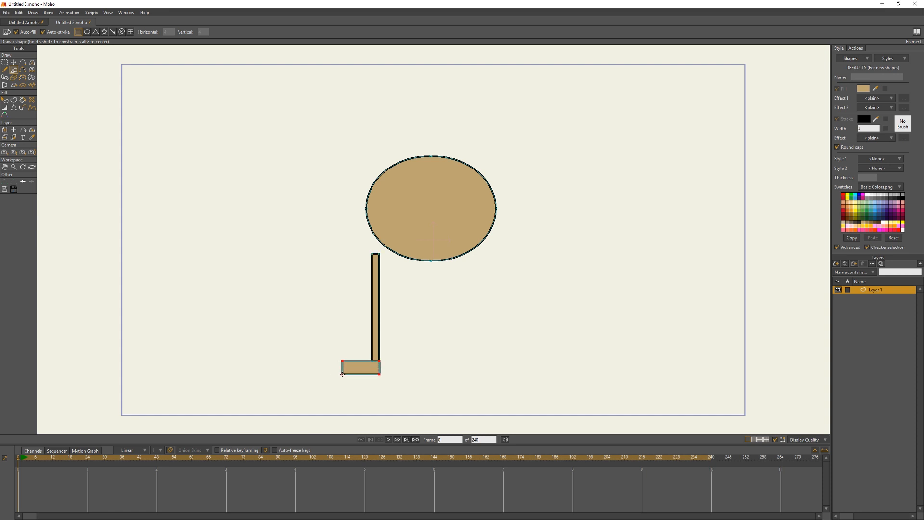
Step: Duplicate the left leg and foot, flip the copy horizontally, and place it under the ellipse's right side
{"action": "left_click", "coordinate": [6, 63]}
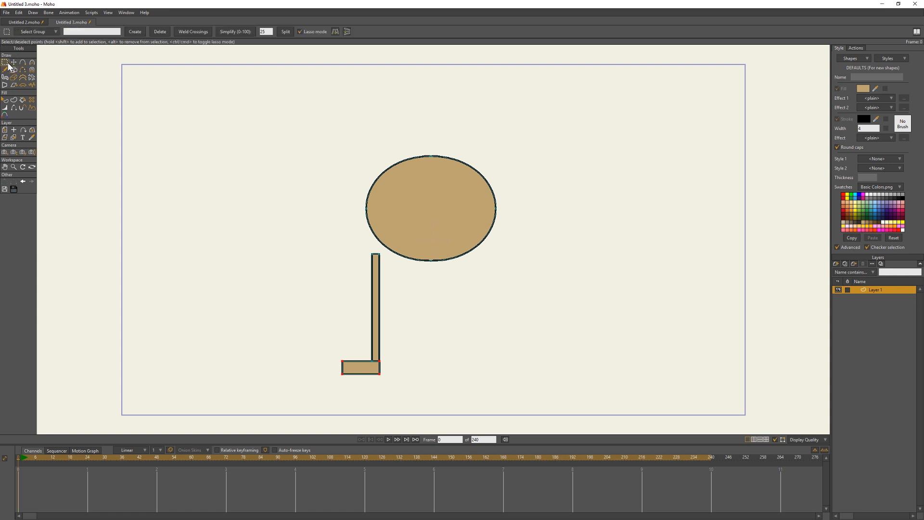
{"action": "left_click", "coordinate": [378, 326]}
{"action": "left_click", "coordinate": [356, 371], "text": "shift"}
{"action": "key", "text": "t"}
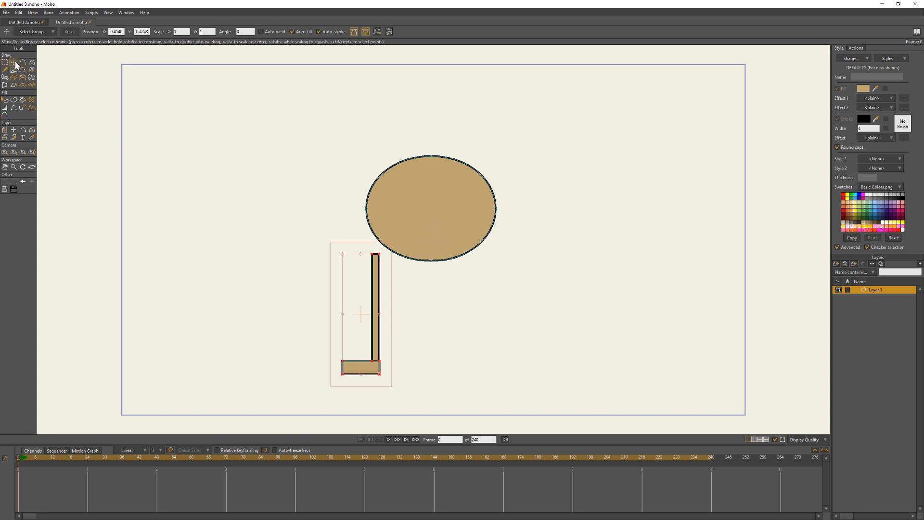
{"action": "key", "text": "ctrl+c"}
{"action": "key", "text": "ctrl+v"}
{"action": "left_click_drag", "start_coordinate": [378, 326], "coordinate": [483, 326]}
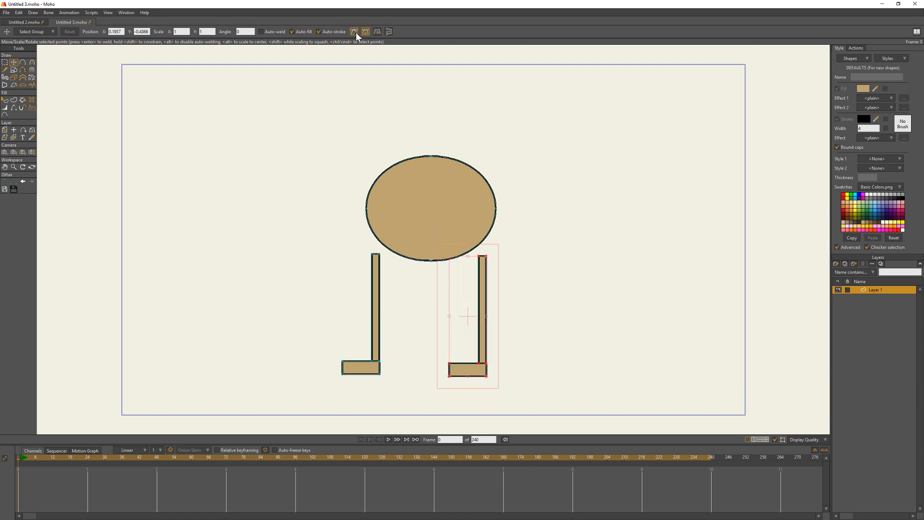
{"action": "left_click", "coordinate": [377, 31]}
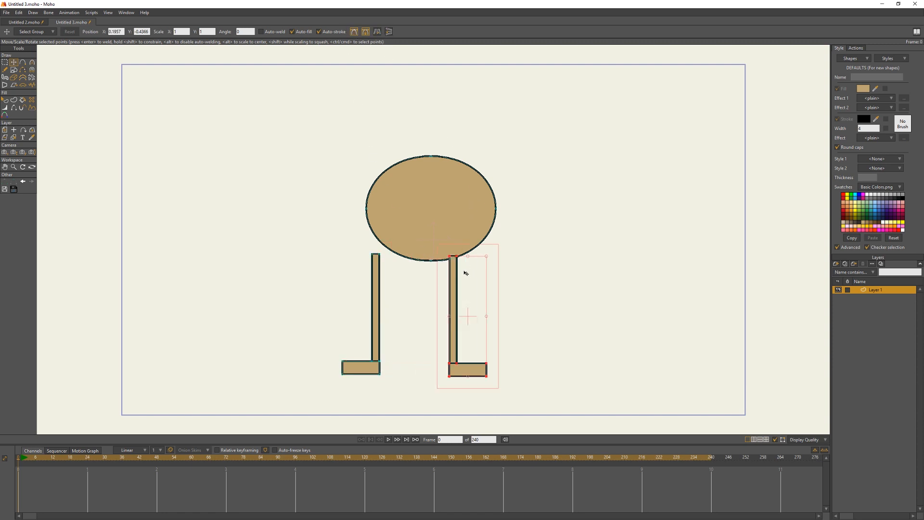
{"action": "left_click_drag", "start_coordinate": [456, 274], "coordinate": [481, 271]}
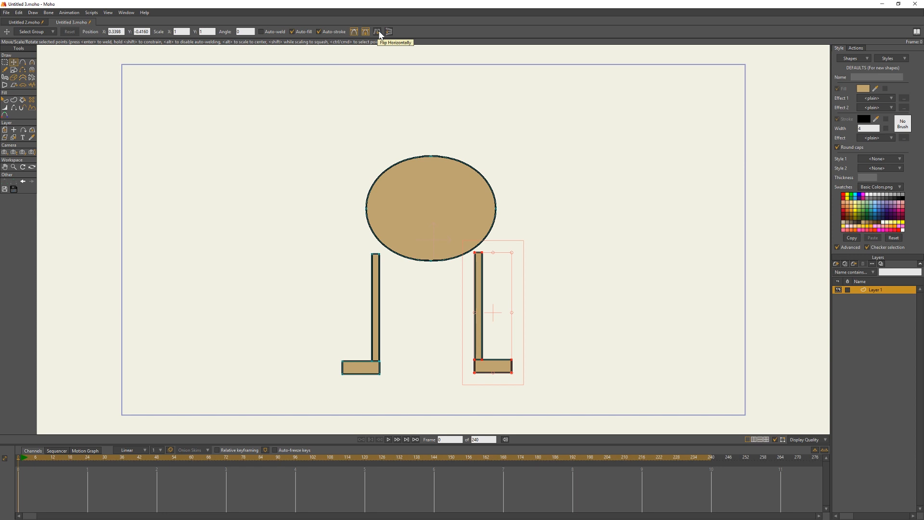
{"action": "left_click", "coordinate": [537, 243]}
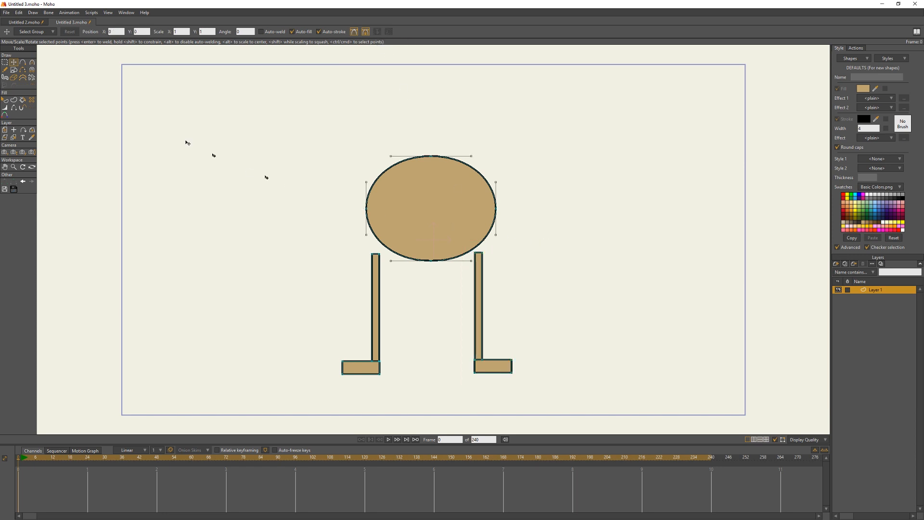
Step: Shift the body ellipse slightly left so it is centred over the two legs
{"action": "left_click", "coordinate": [4, 62]}
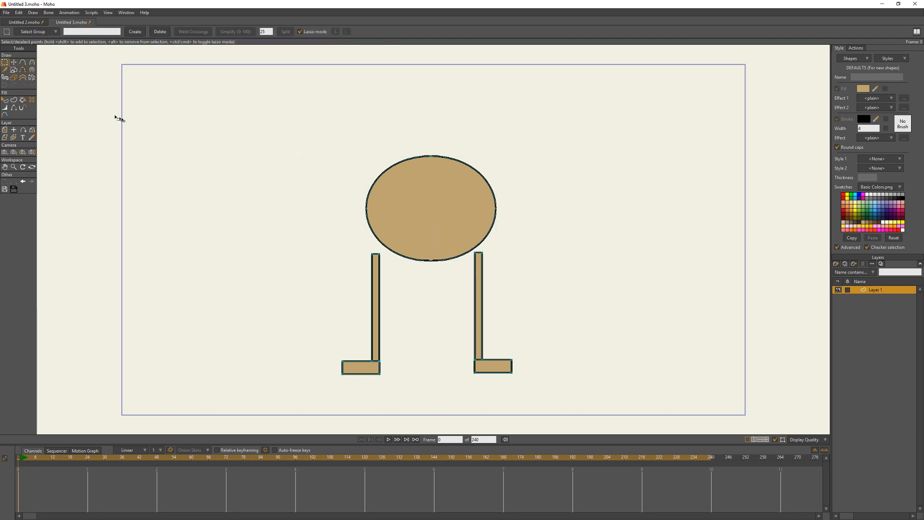
{"action": "left_click", "coordinate": [14, 62]}
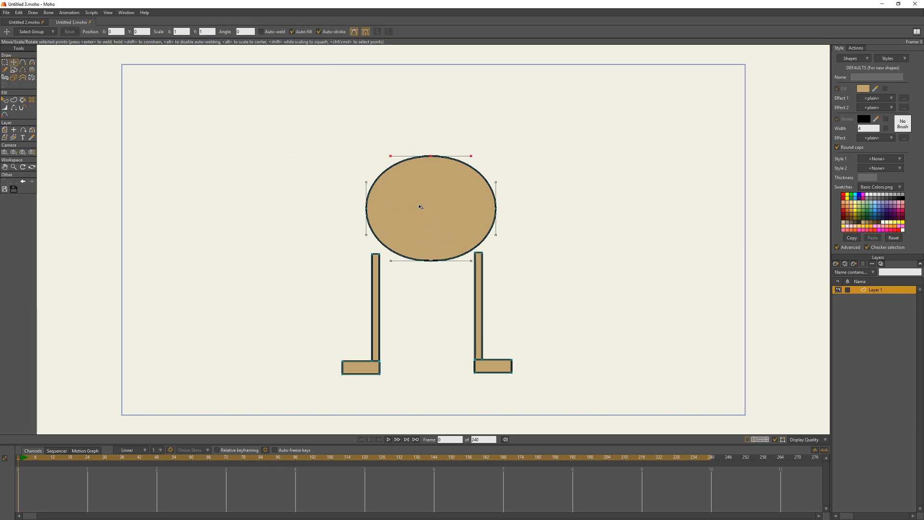
{"action": "left_click_drag", "start_coordinate": [443, 208], "coordinate": [437, 210]}
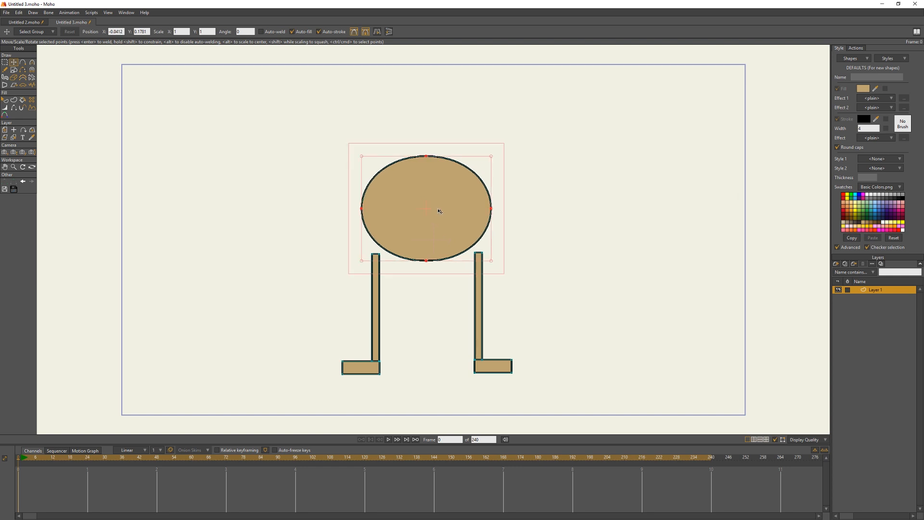
{"action": "left_click", "coordinate": [576, 310]}
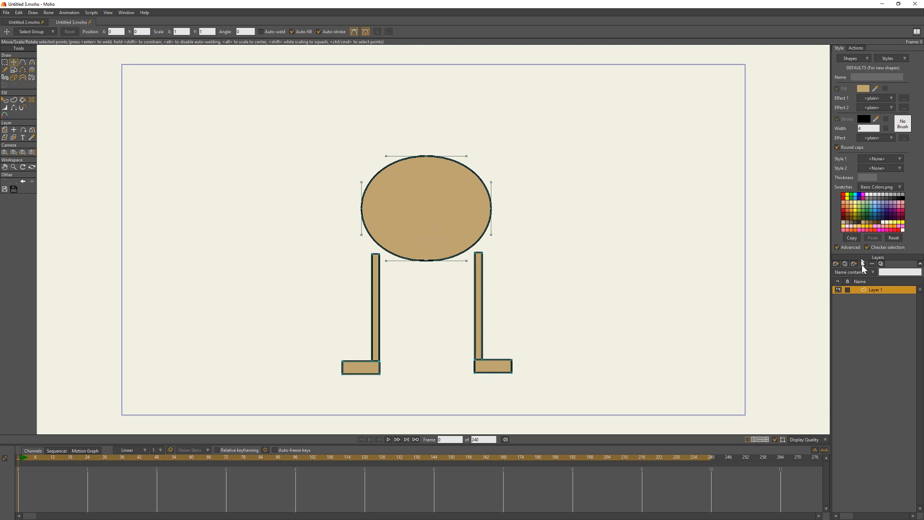
Step: Add a Bone layer and nest the Layer 1 artwork inside it
{"action": "left_click", "coordinate": [836, 264]}
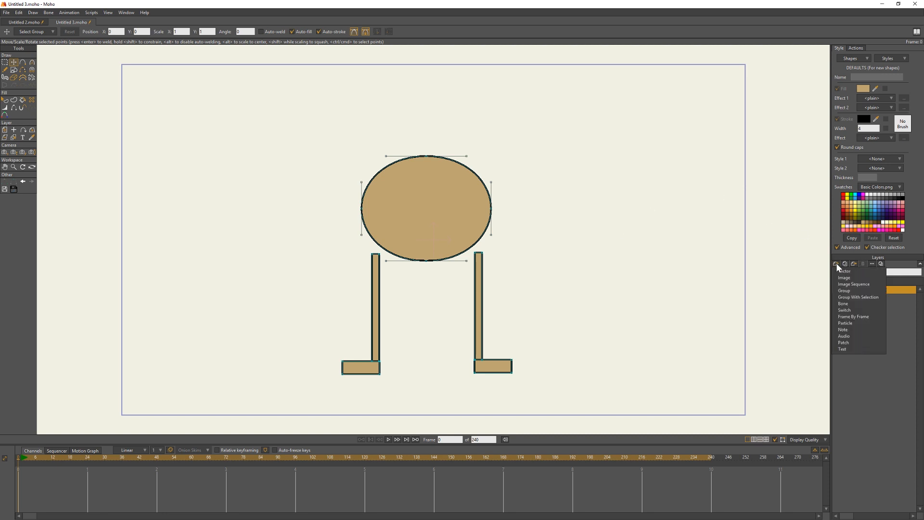
{"action": "left_click", "coordinate": [841, 302]}
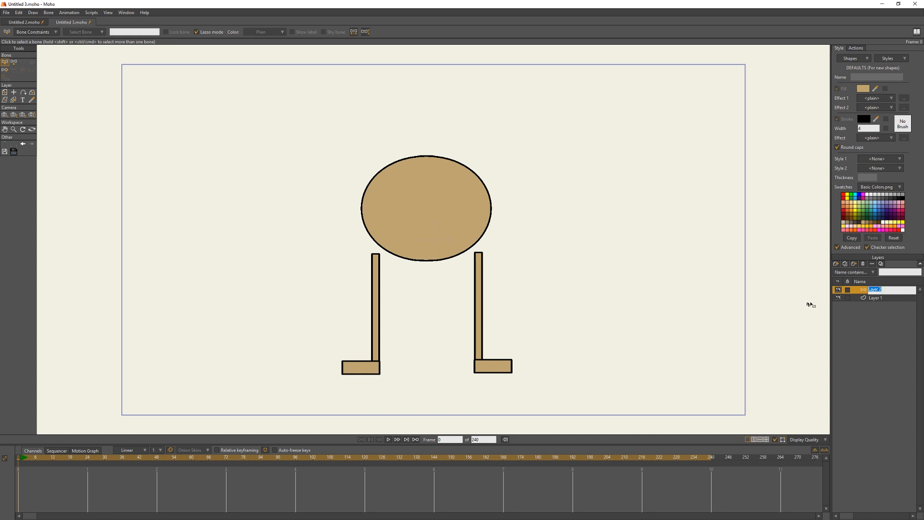
{"action": "left_click", "coordinate": [864, 298]}
{"action": "left_click_drag", "start_coordinate": [863, 298], "coordinate": [868, 287]}
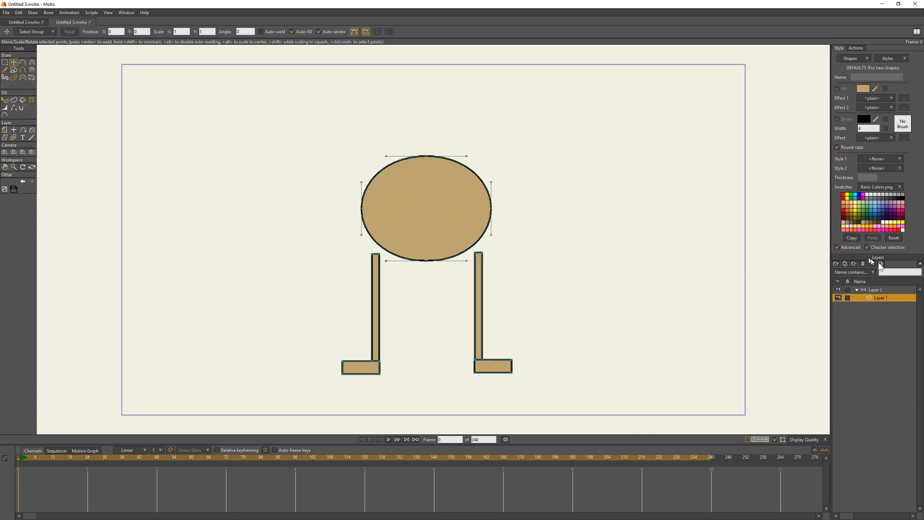
Step: On the bone layer, add a body bone from the ellipse's base to its top, plus upper-leg, lower-leg and foot bones in the left leg
{"action": "left_click", "coordinate": [883, 290]}
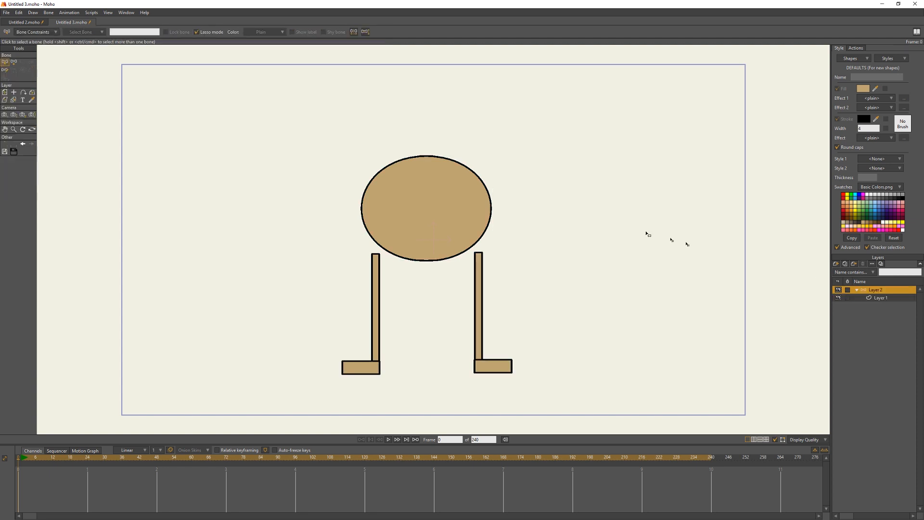
{"action": "left_click", "coordinate": [13, 62]}
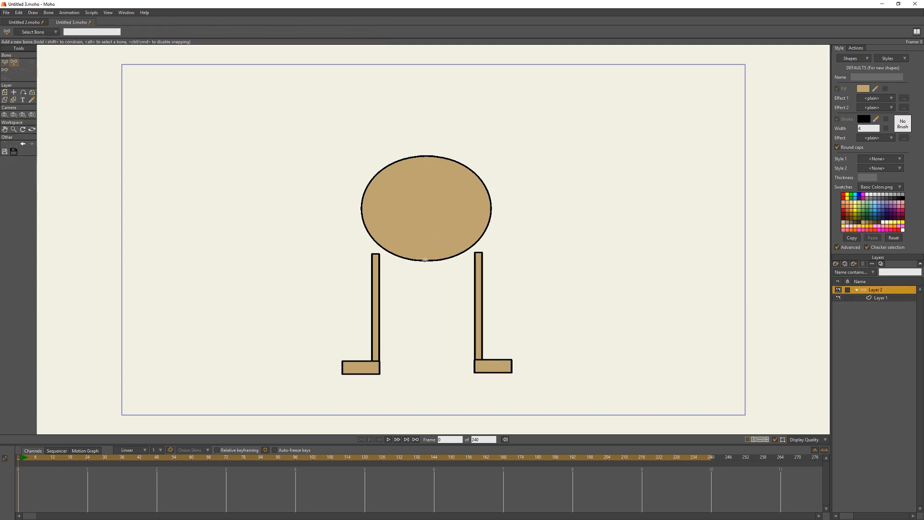
{"action": "left_click_drag", "start_coordinate": [426, 259], "coordinate": [425, 156]}
{"action": "left_click_drag", "start_coordinate": [376, 254], "coordinate": [376, 312]}
{"action": "left_click_drag", "start_coordinate": [375, 311], "coordinate": [342, 369]}
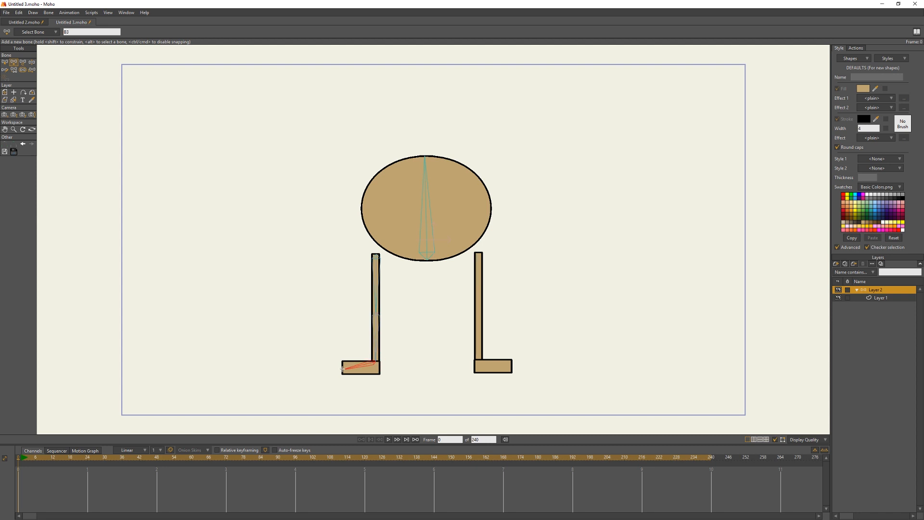
Step: Select the body bone as parent and add upper-leg, lower-leg and foot bones along the right leg
{"action": "scroll", "coordinate": [401, 353], "scroll_direction": "up", "scroll_amount": 3}
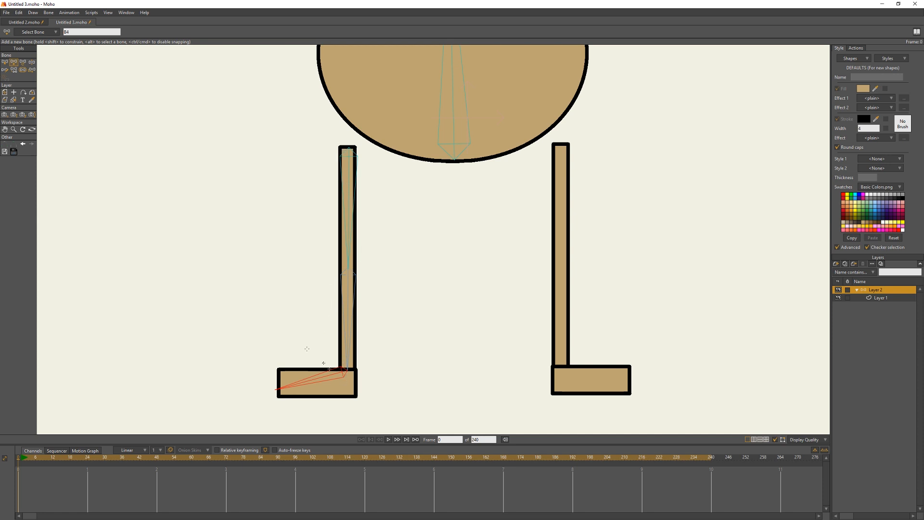
{"action": "left_click", "coordinate": [4, 63]}
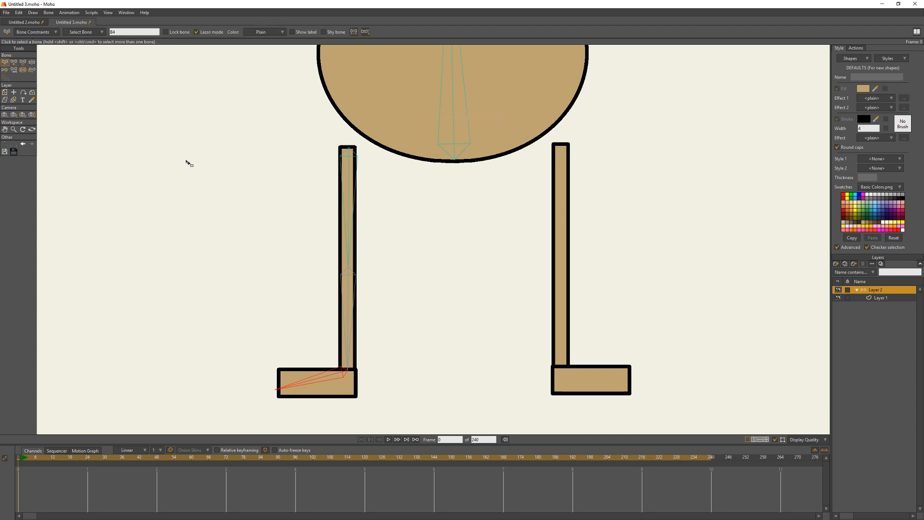
{"action": "left_click", "coordinate": [190, 164]}
{"action": "scroll", "coordinate": [510, 278], "scroll_direction": "up", "scroll_amount": 1}
{"action": "scroll", "coordinate": [525, 272], "scroll_direction": "down", "scroll_amount": 2}
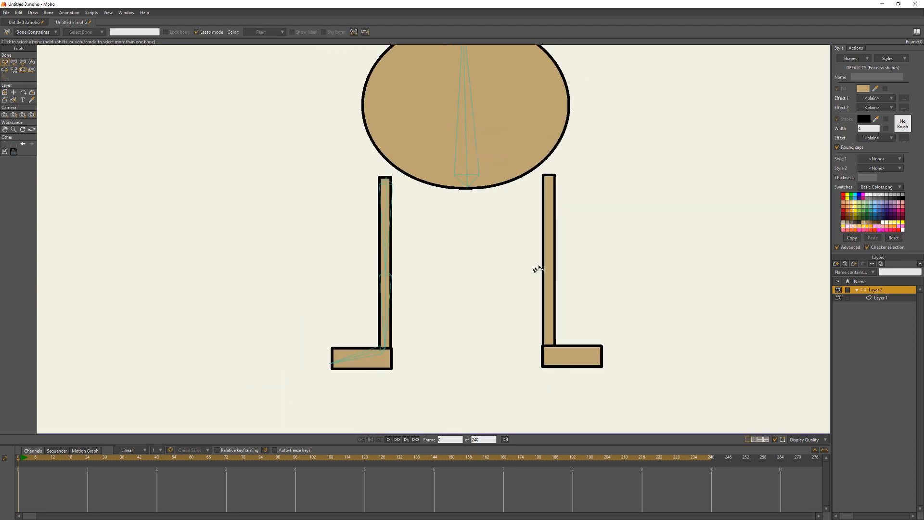
{"action": "left_click_drag", "start_coordinate": [658, 237], "coordinate": [605, 264]}
{"action": "scroll", "coordinate": [605, 265], "scroll_direction": "down", "scroll_amount": 2}
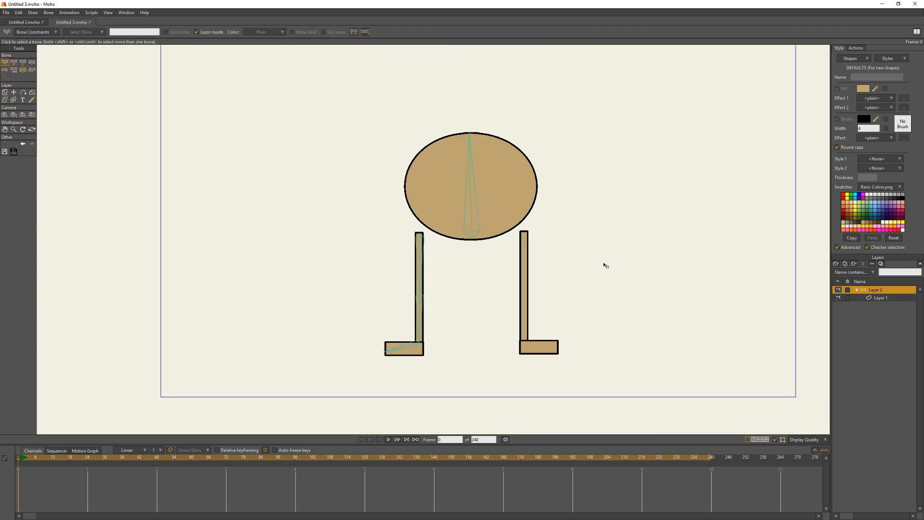
{"action": "scroll", "coordinate": [604, 264], "scroll_direction": "up", "scroll_amount": 1}
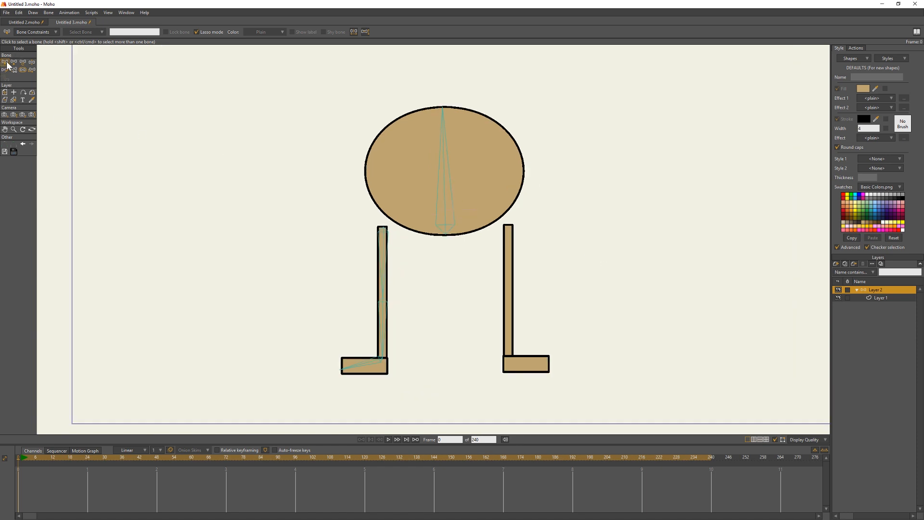
{"action": "left_click", "coordinate": [445, 188]}
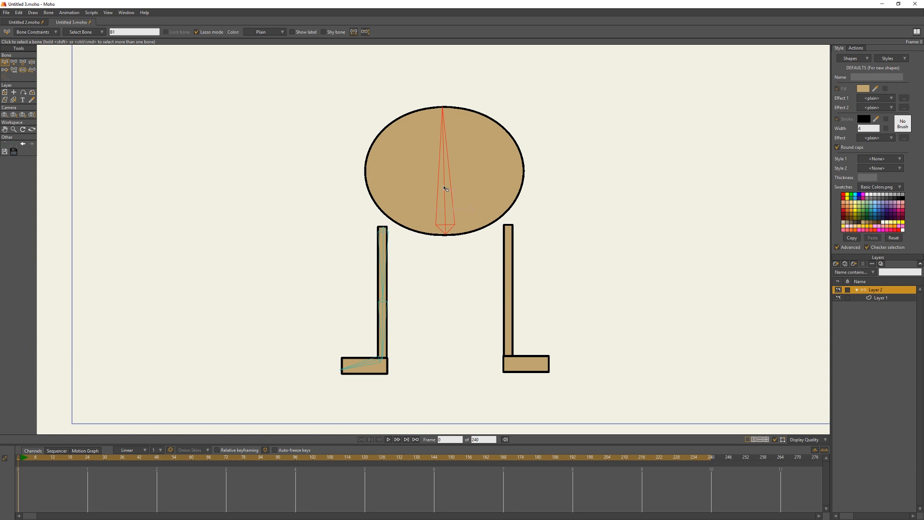
{"action": "left_click", "coordinate": [14, 61]}
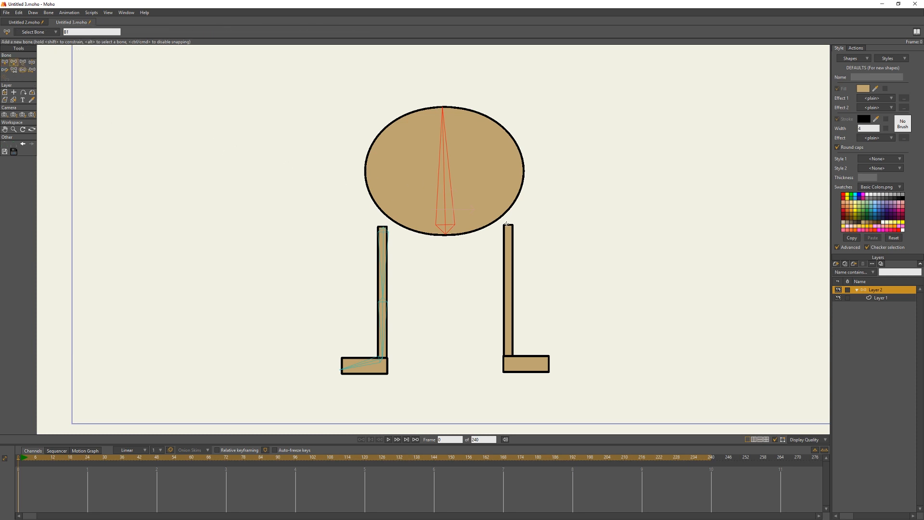
{"action": "left_click_drag", "start_coordinate": [507, 225], "coordinate": [550, 371]}
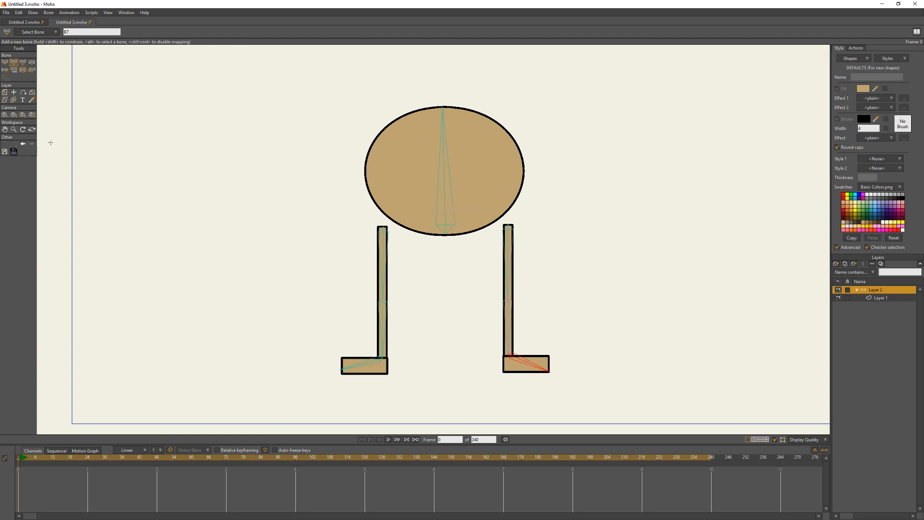
Step: Reduce the bone strength in the left leg to about 0.19 for the upper and lower leg and about 0.49 for the foot
{"action": "left_click", "coordinate": [24, 70]}
{"action": "left_click_drag", "start_coordinate": [378, 255], "coordinate": [324, 271]}
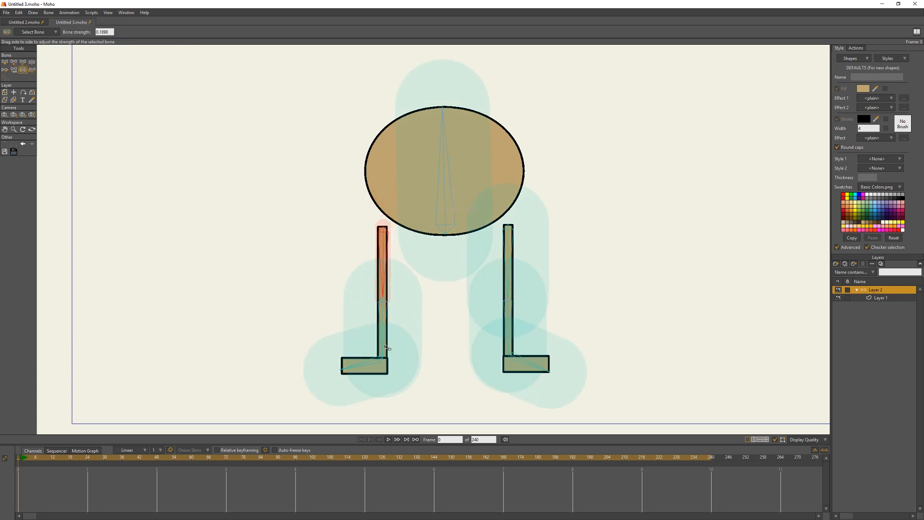
{"action": "left_click_drag", "start_coordinate": [384, 346], "coordinate": [321, 349]}
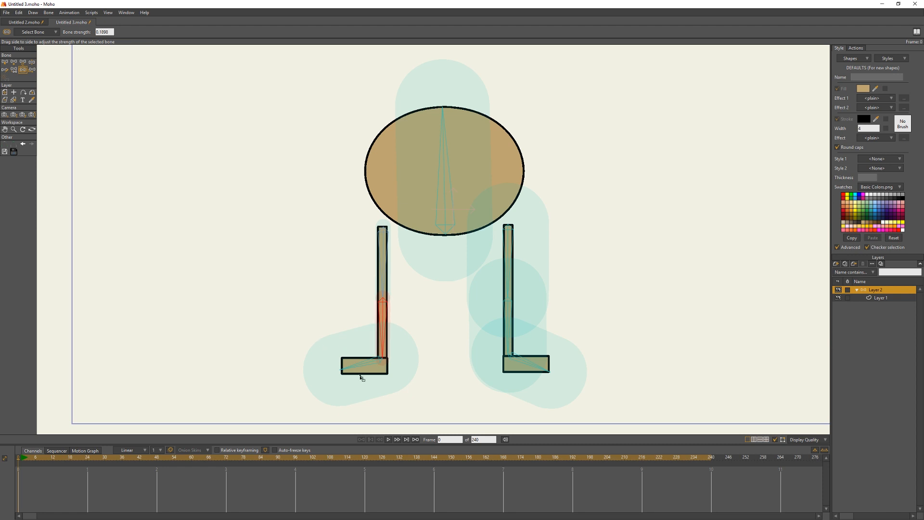
{"action": "left_click_drag", "start_coordinate": [361, 375], "coordinate": [319, 378]}
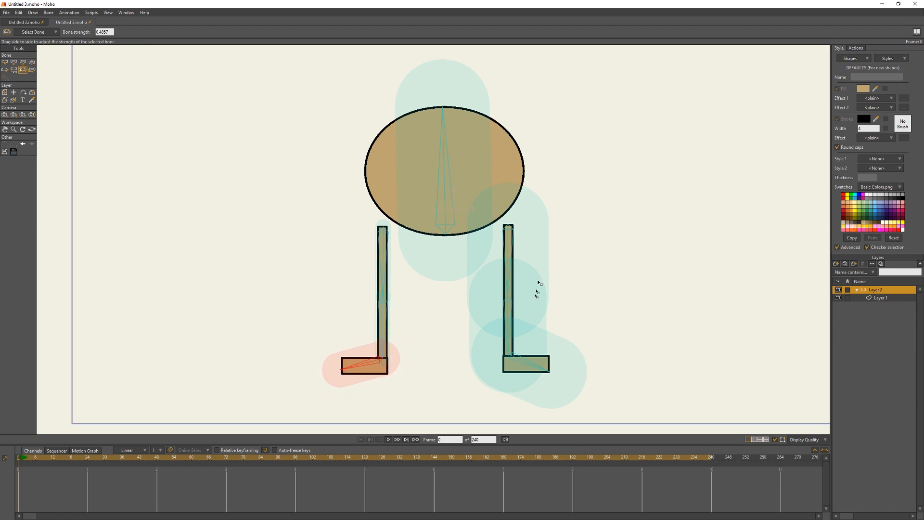
Step: Reduce the right leg's bone strengths to about 0.19 for both leg bones and 0.49 for the foot, and set the body bone to about 1.1
{"action": "left_click_drag", "start_coordinate": [506, 251], "coordinate": [440, 266]}
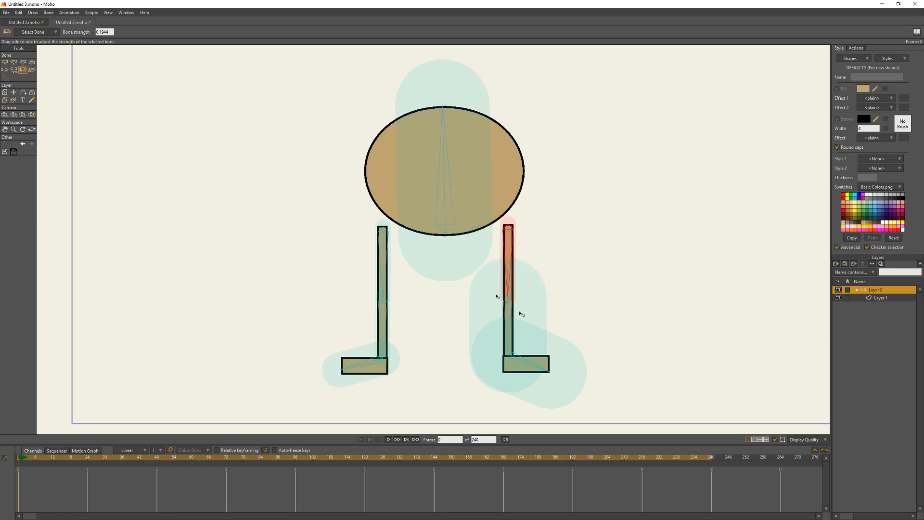
{"action": "left_click_drag", "start_coordinate": [520, 321], "coordinate": [455, 335]}
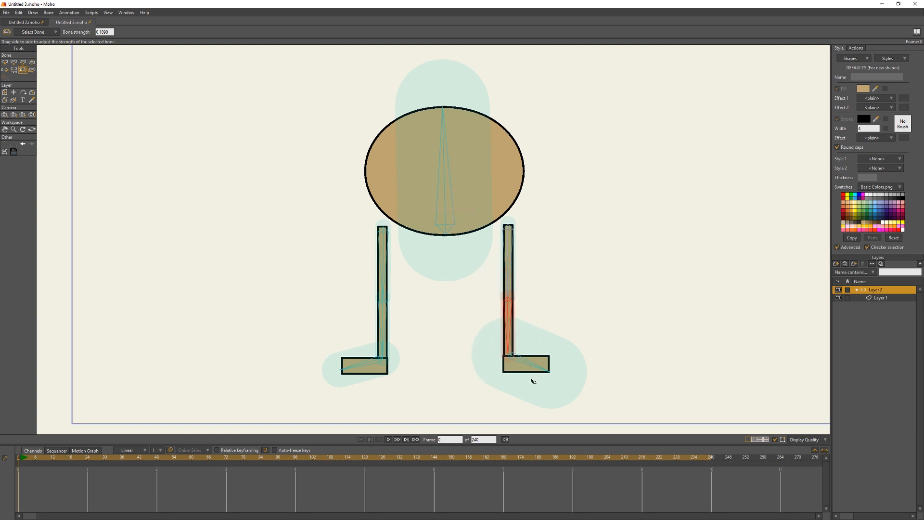
{"action": "left_click_drag", "start_coordinate": [539, 371], "coordinate": [500, 376]}
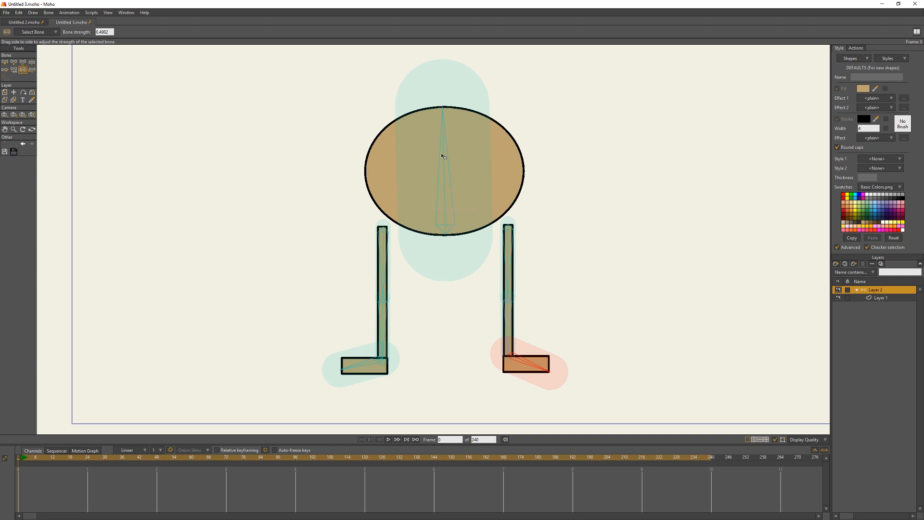
{"action": "left_click_drag", "start_coordinate": [442, 156], "coordinate": [451, 175]}
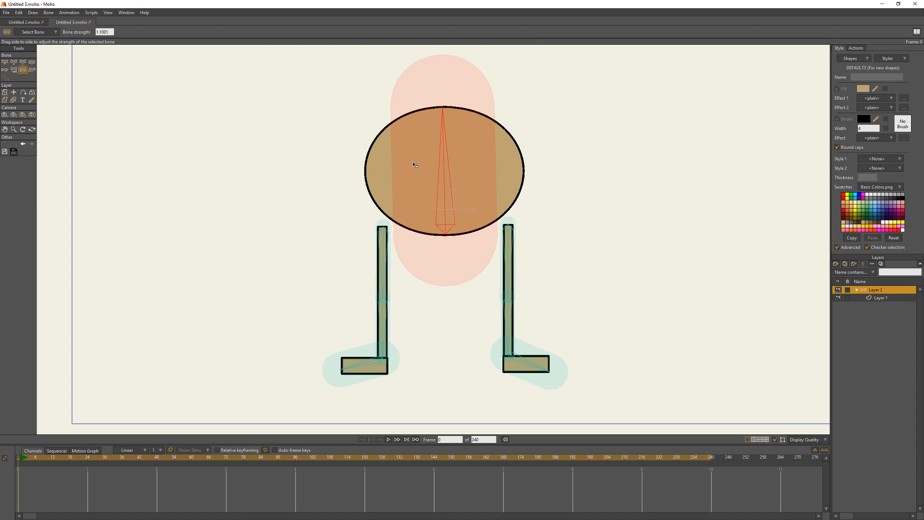
Step: Test how both legs bend at the knees by manipulating their leg bones
{"action": "left_click", "coordinate": [31, 62]}
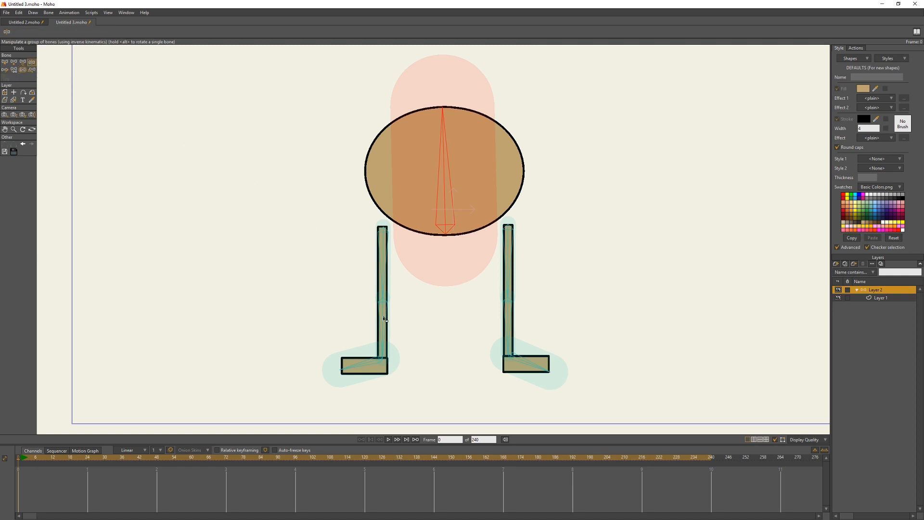
{"action": "left_click_drag", "start_coordinate": [384, 319], "coordinate": [334, 281]}
{"action": "left_click_drag", "start_coordinate": [508, 281], "coordinate": [553, 267]}
{"action": "left_click_drag", "start_coordinate": [350, 305], "coordinate": [439, 350]}
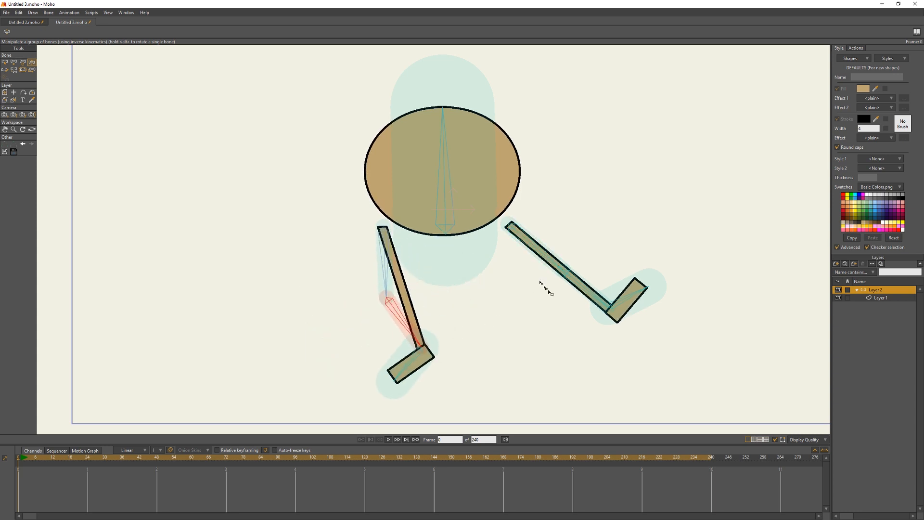
{"action": "left_click_drag", "start_coordinate": [539, 282], "coordinate": [505, 305]}
{"action": "left_click", "coordinate": [6, 63]}
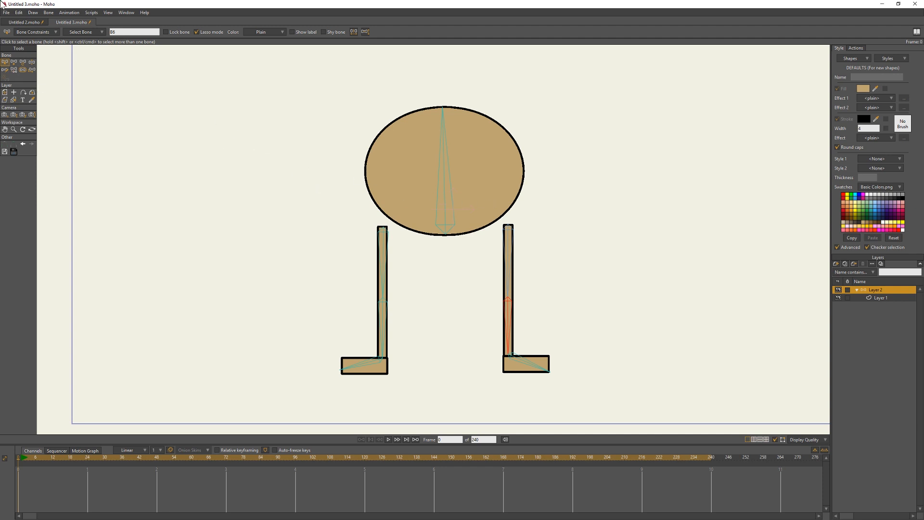
Step: On the Layer 1 artwork, add a point on each side of both legs at knee height, where the upper and lower leg bones meet
{"action": "left_click", "coordinate": [879, 299]}
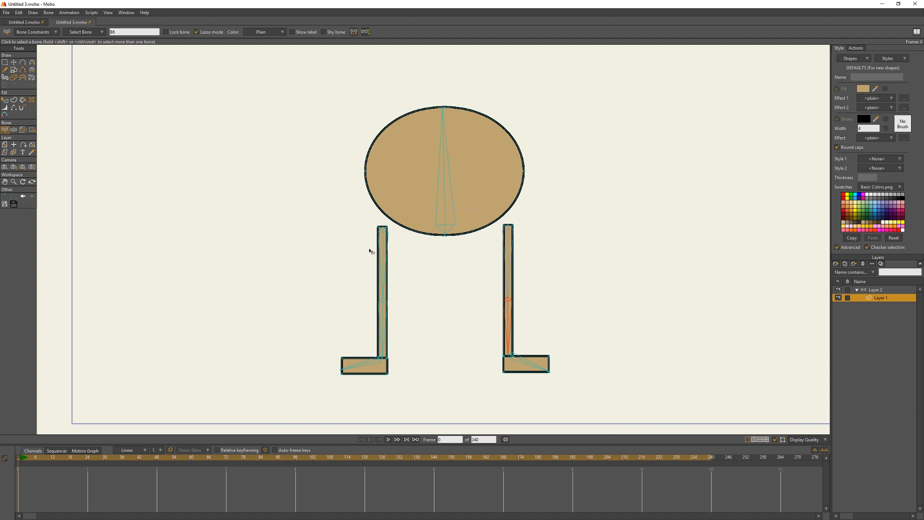
{"action": "scroll", "coordinate": [354, 250], "scroll_direction": "down", "scroll_amount": 2}
{"action": "scroll", "coordinate": [352, 250], "scroll_direction": "up", "scroll_amount": 7}
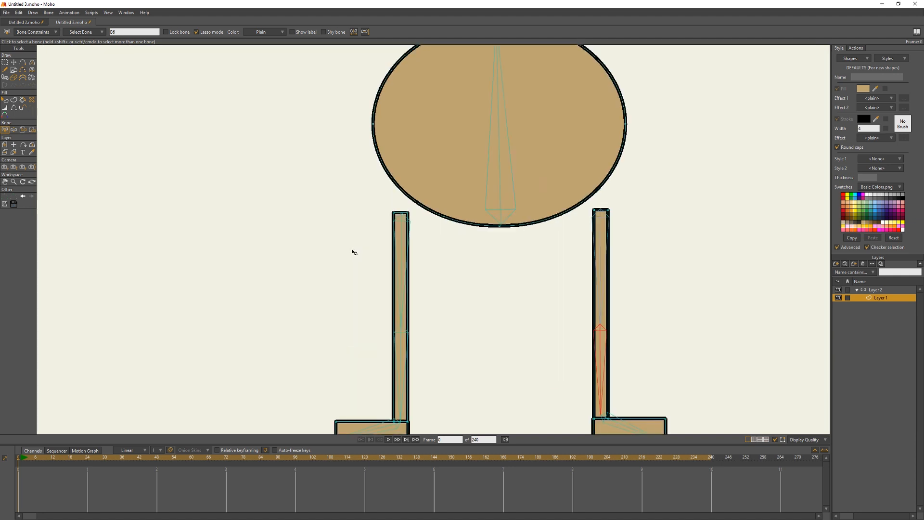
{"action": "left_click_drag", "start_coordinate": [364, 275], "coordinate": [291, 182]}
{"action": "scroll", "coordinate": [291, 182], "scroll_direction": "up", "scroll_amount": 2}
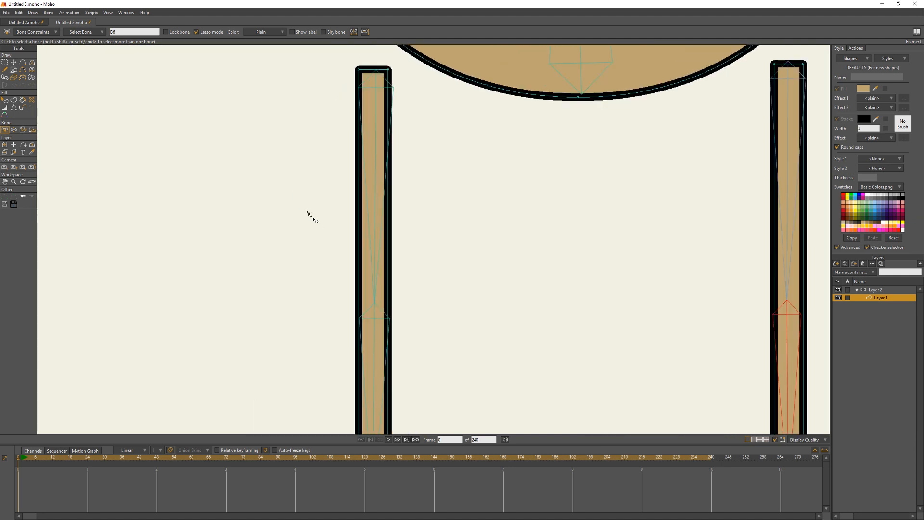
{"action": "left_click_drag", "start_coordinate": [313, 220], "coordinate": [264, 193]}
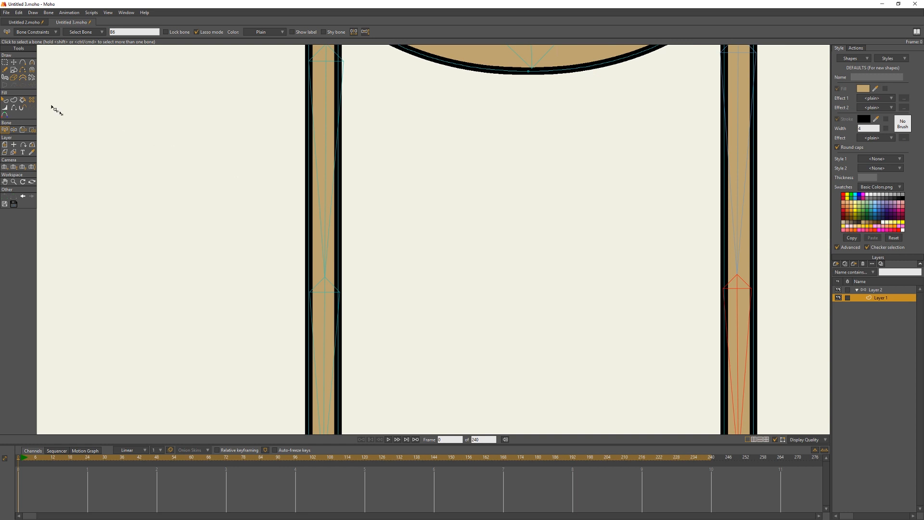
{"action": "left_click", "coordinate": [25, 61]}
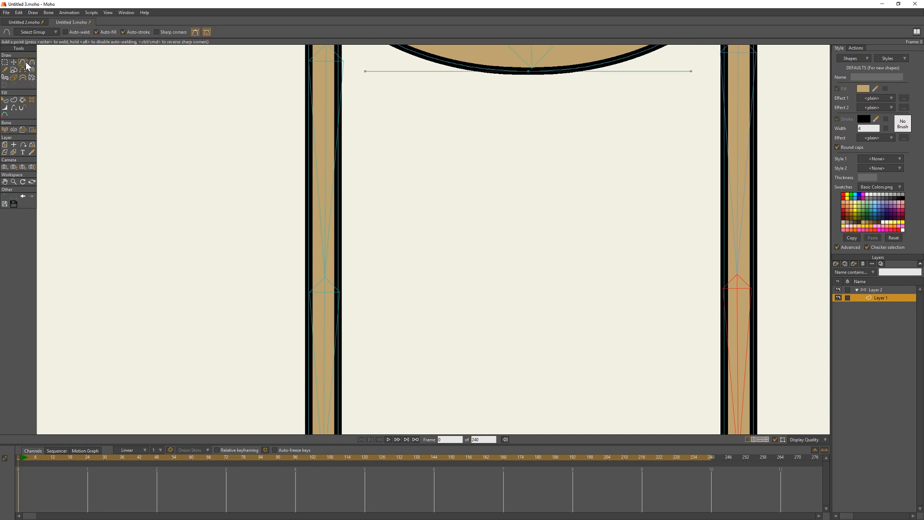
{"action": "left_click", "coordinate": [309, 278]}
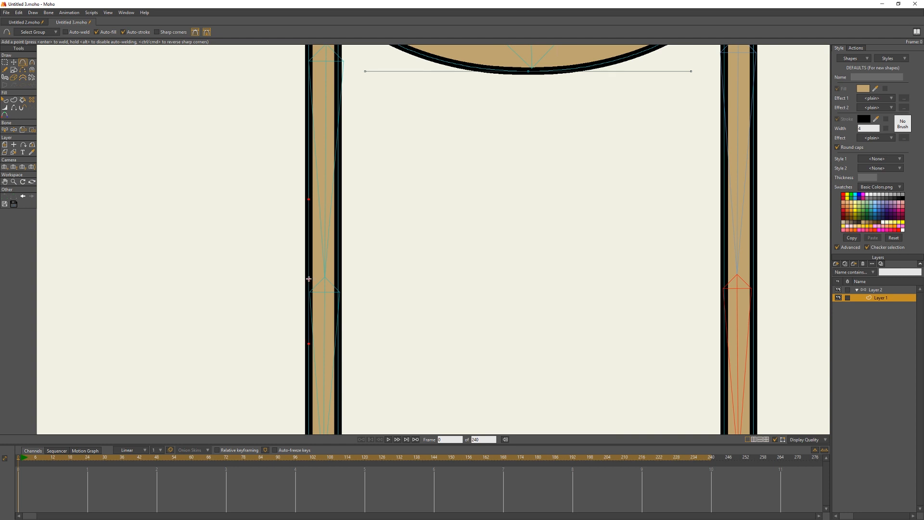
{"action": "left_click", "coordinate": [339, 278]}
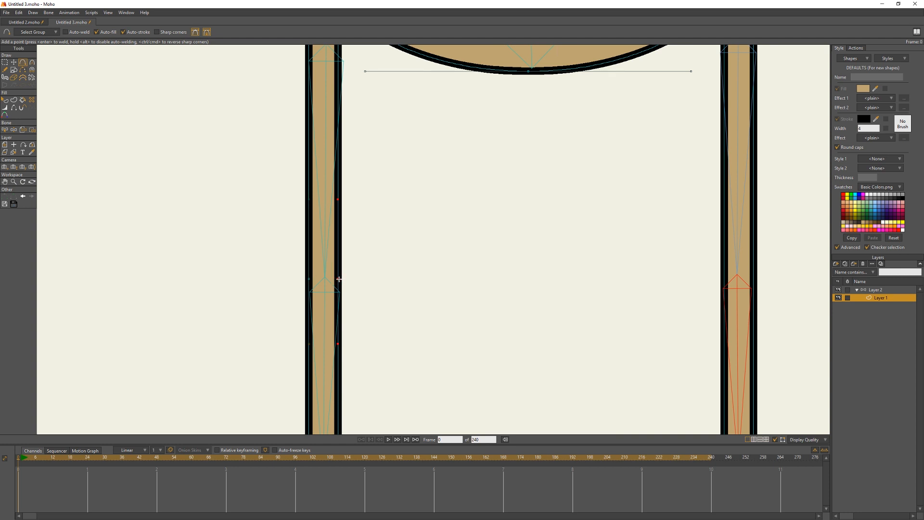
{"action": "left_click", "coordinate": [724, 273]}
{"action": "left_click", "coordinate": [754, 277]}
Step: On the bone layer, test the knee bending of both legs with Manipulate Bones
{"action": "left_click", "coordinate": [869, 290]}
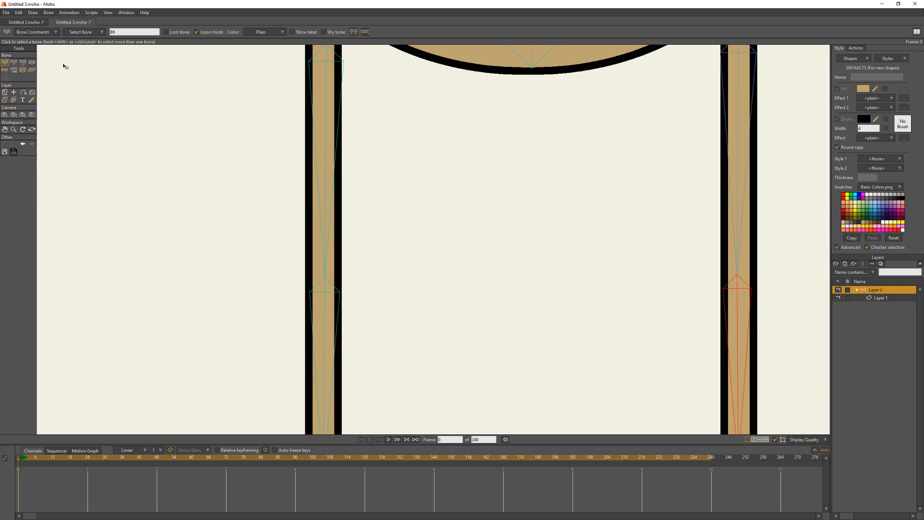
{"action": "left_click", "coordinate": [32, 62]}
{"action": "scroll", "coordinate": [514, 238], "scroll_direction": "down", "scroll_amount": 3}
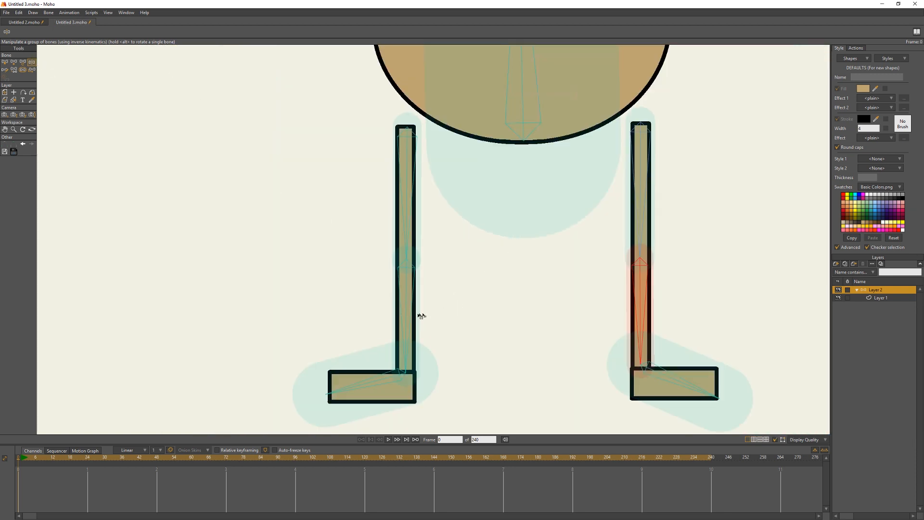
{"action": "left_click_drag", "start_coordinate": [419, 314], "coordinate": [516, 303]}
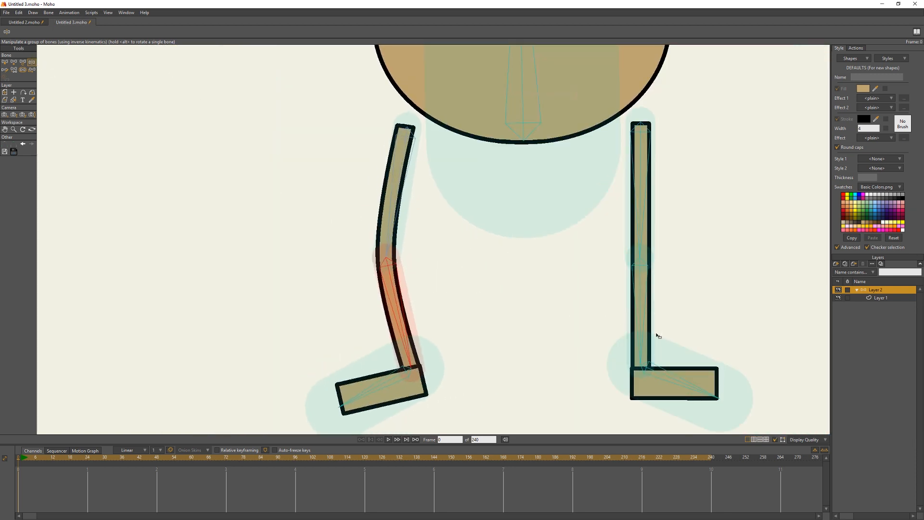
{"action": "left_click_drag", "start_coordinate": [656, 336], "coordinate": [604, 289]}
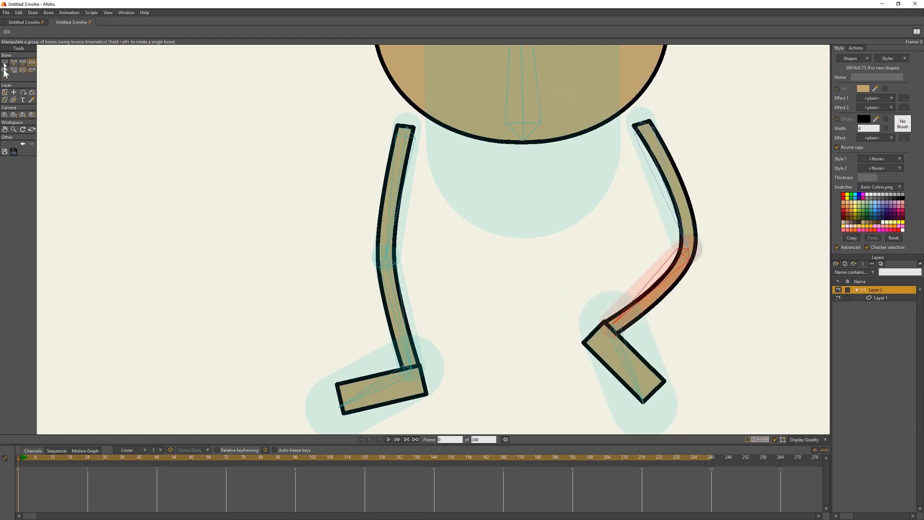
{"action": "left_click", "coordinate": [5, 62]}
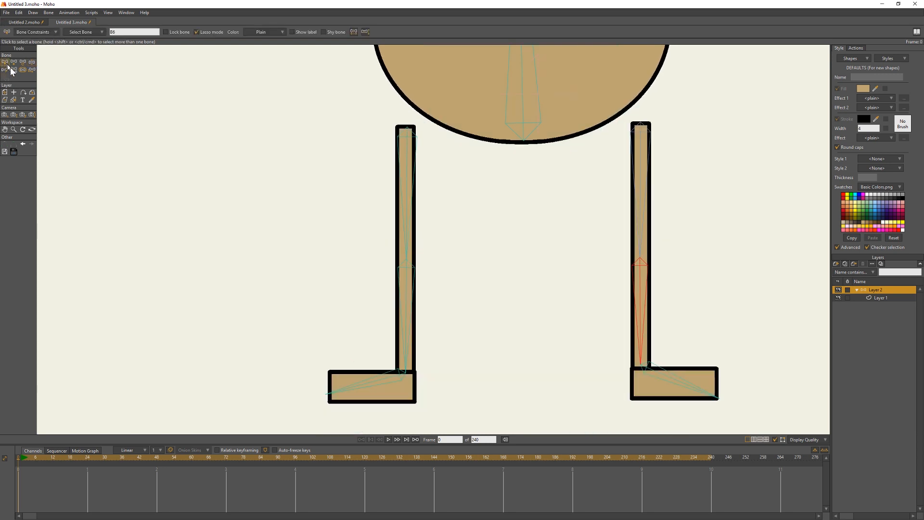
Step: Test the full rig by moving the body bone downward and pulling the left foot outward with Manipulate Bones
{"action": "scroll", "coordinate": [255, 201], "scroll_direction": "down", "scroll_amount": 3}
{"action": "left_click_drag", "start_coordinate": [672, 138], "coordinate": [697, 191]}
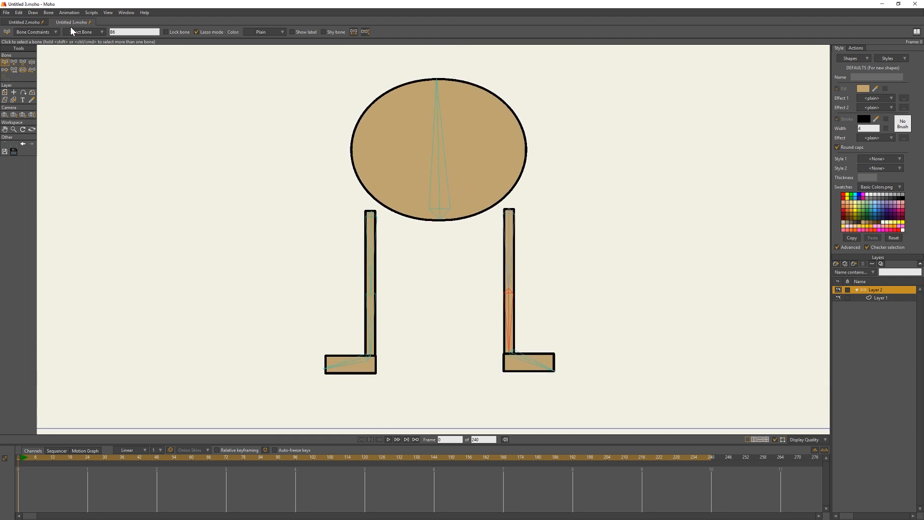
{"action": "left_click", "coordinate": [31, 63]}
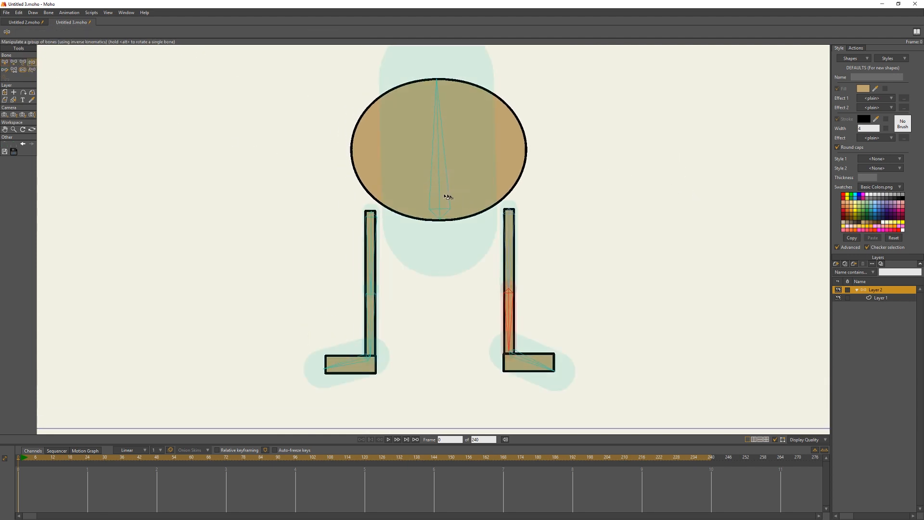
{"action": "mouse_move", "coordinate": [437, 200]}
{"action": "left_mouse_down"}
{"action": "mouse_move", "coordinate": [433, 278]}
{"action": "mouse_move", "coordinate": [435, 189]}
{"action": "mouse_move", "coordinate": [439, 218]}
{"action": "left_mouse_up"}
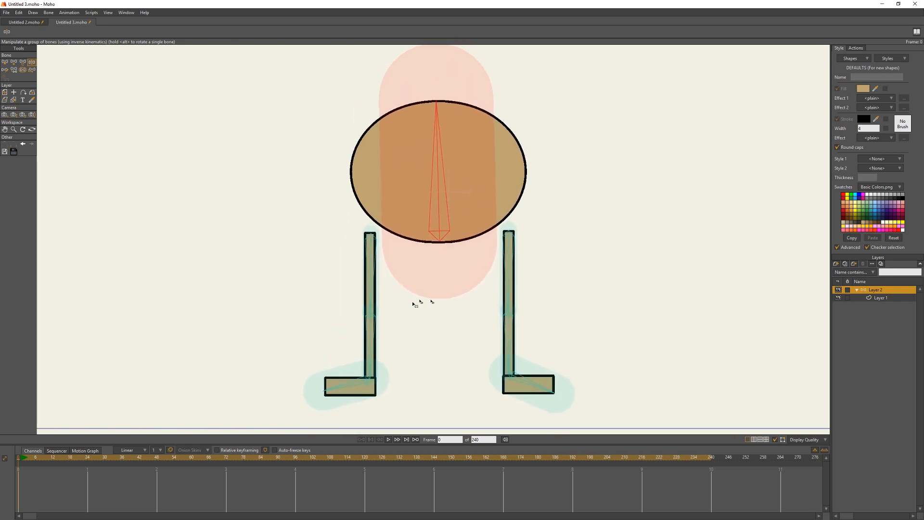
{"action": "left_click_drag", "start_coordinate": [356, 384], "coordinate": [255, 400]}
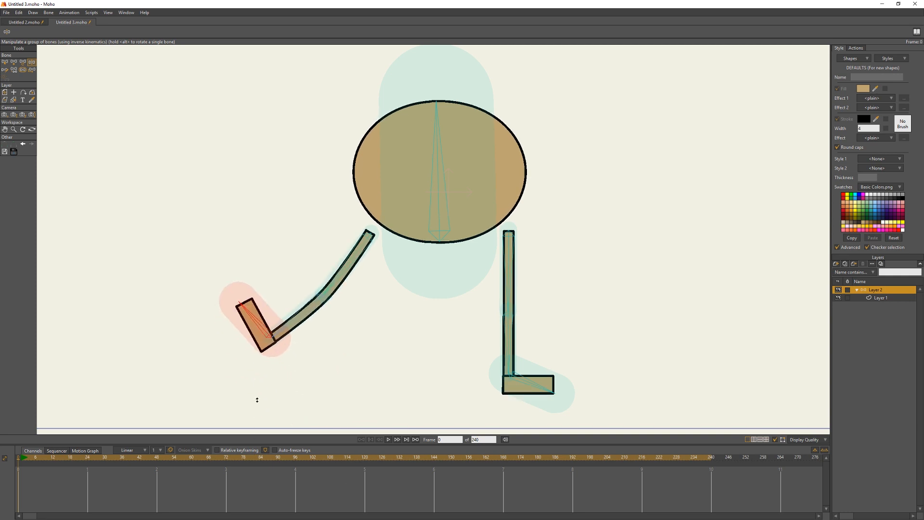
Step: With no parent bone selected, add a short horizontal bone at the left ankle, starting at the lower-leg bone's tip and extending toward the right leg
{"action": "left_click", "coordinate": [5, 62]}
{"action": "left_click", "coordinate": [204, 151]}
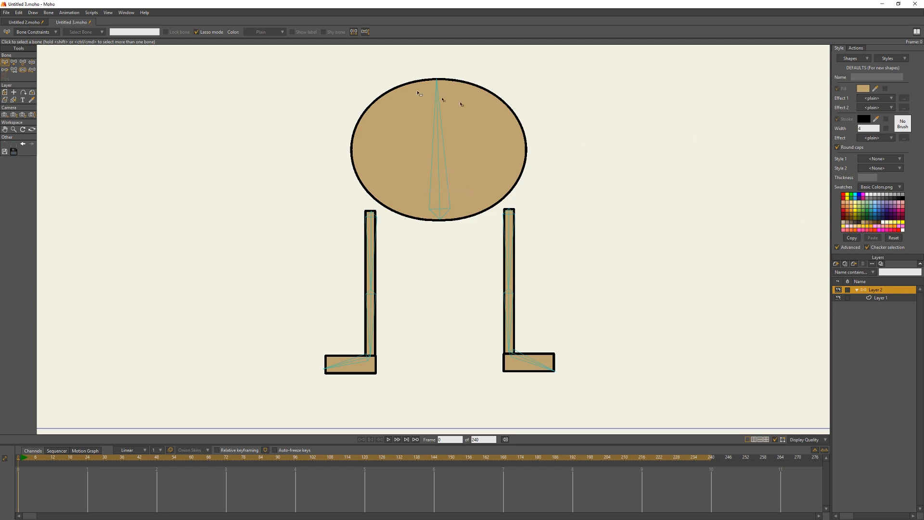
{"action": "left_click", "coordinate": [13, 63]}
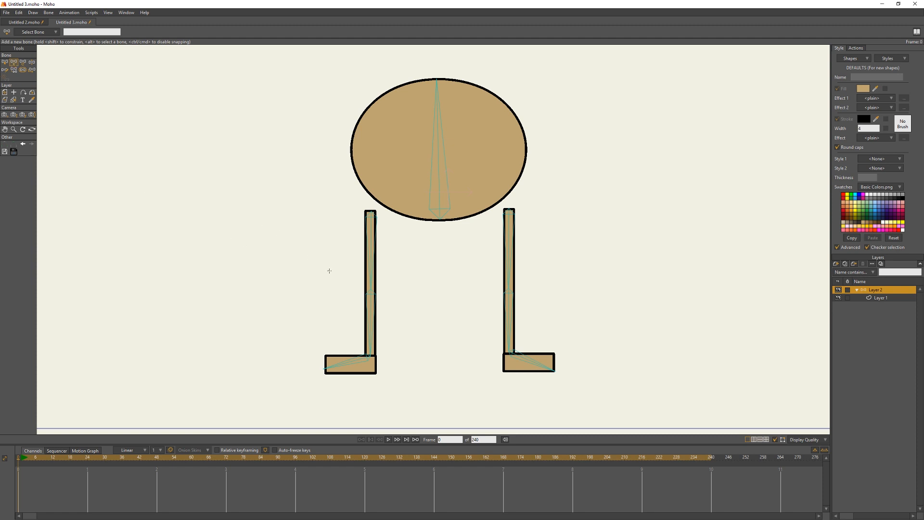
{"action": "scroll", "coordinate": [329, 271], "scroll_direction": "up", "scroll_amount": 5}
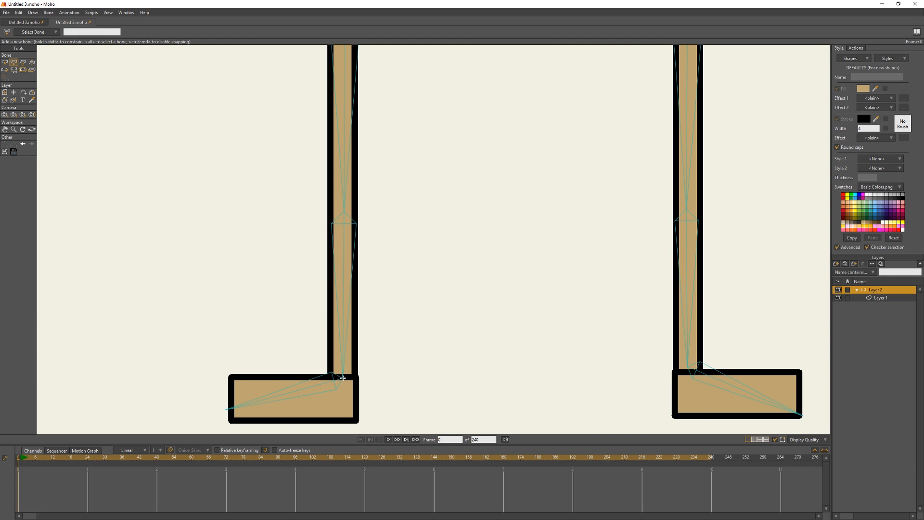
{"action": "left_click", "coordinate": [5, 62]}
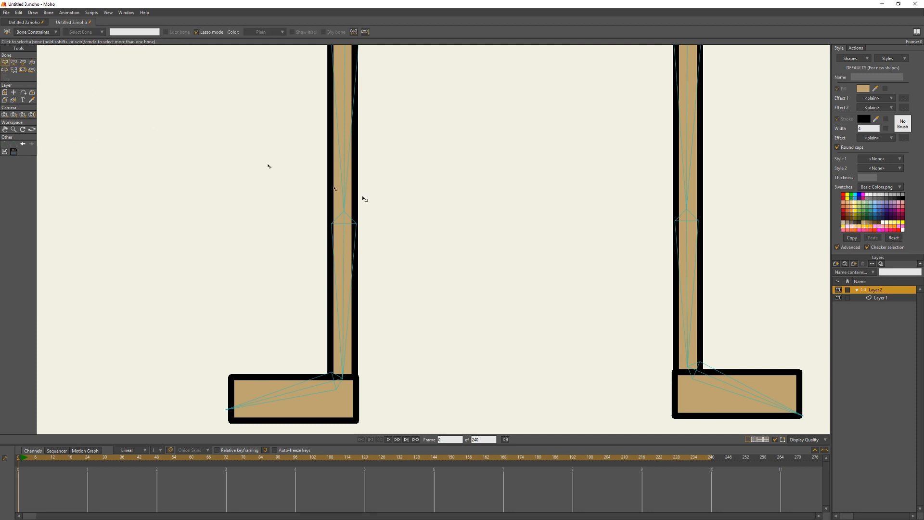
{"action": "left_click", "coordinate": [345, 232]}
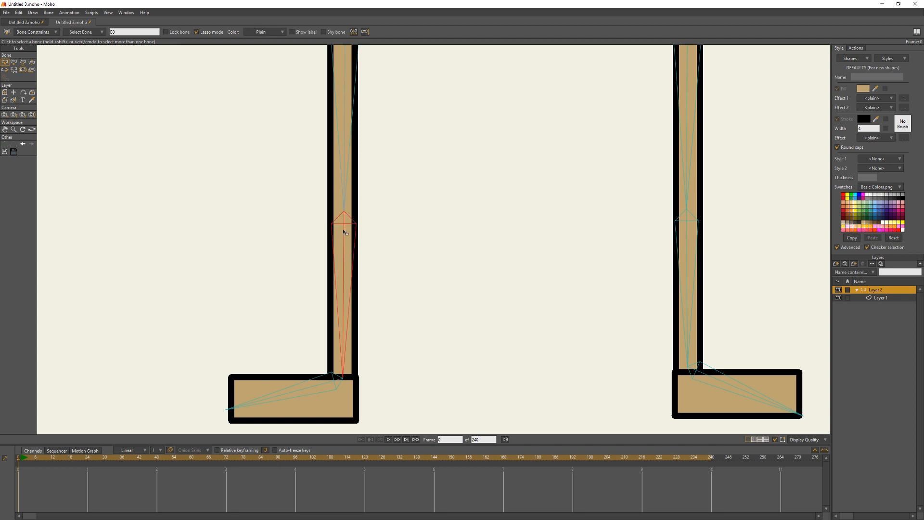
{"action": "left_click", "coordinate": [393, 242]}
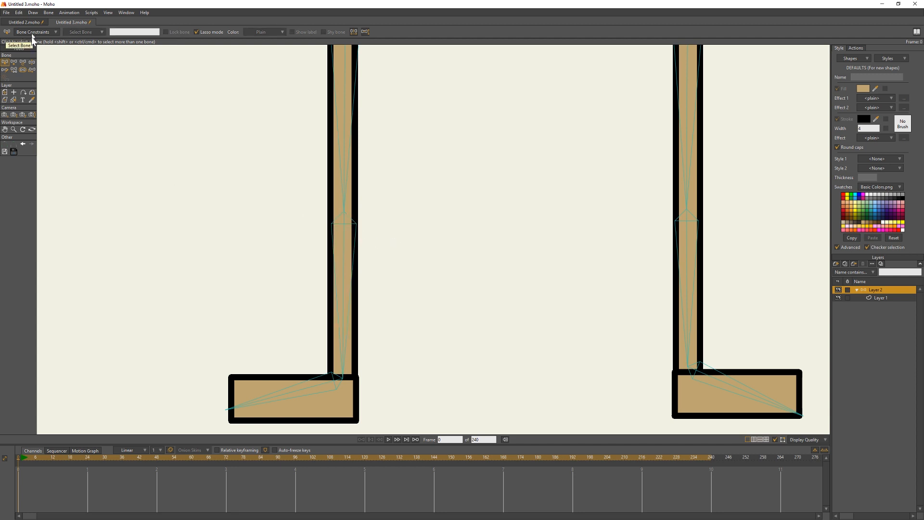
{"action": "left_click", "coordinate": [13, 63]}
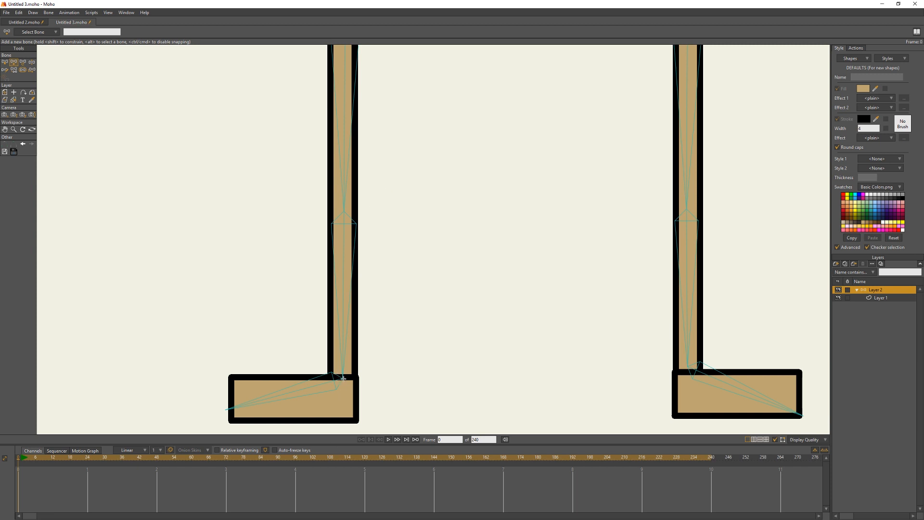
{"action": "left_click_drag", "start_coordinate": [343, 379], "coordinate": [419, 379]}
Step: With no parent bone selected, add a horizontal bone about 0.13 long from the right ankle toward the left leg
{"action": "left_click", "coordinate": [5, 61]}
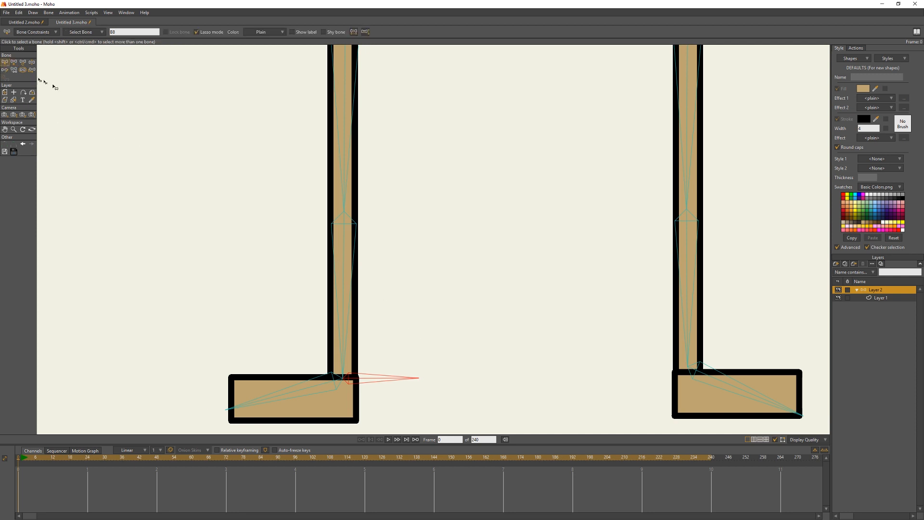
{"action": "left_click", "coordinate": [13, 61]}
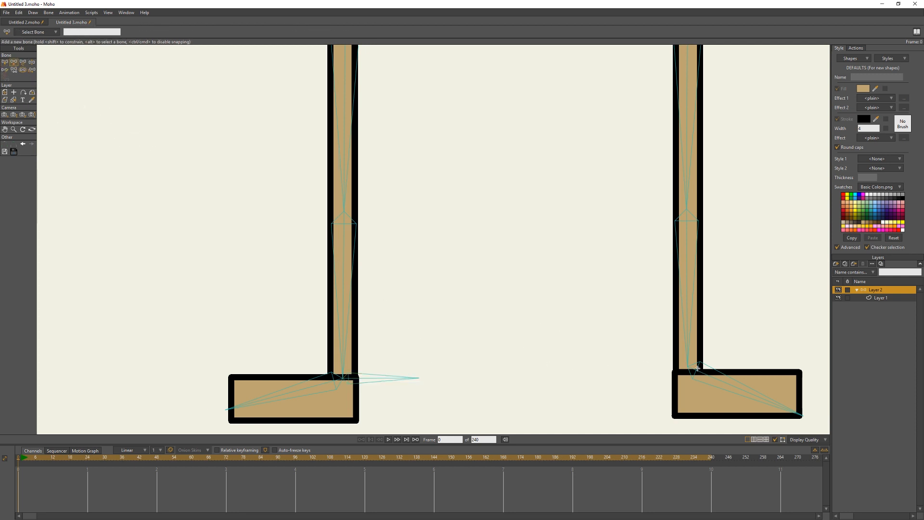
{"action": "left_click_drag", "start_coordinate": [687, 367], "coordinate": [608, 367]}
Step: Set the bone strength of both ankle bones to 0
{"action": "left_click", "coordinate": [25, 71]}
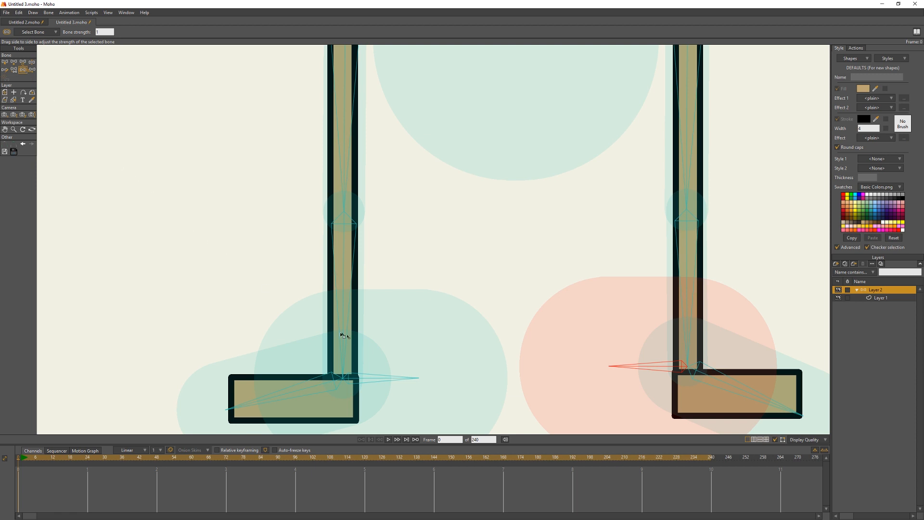
{"action": "left_click_drag", "start_coordinate": [406, 377], "coordinate": [137, 333]}
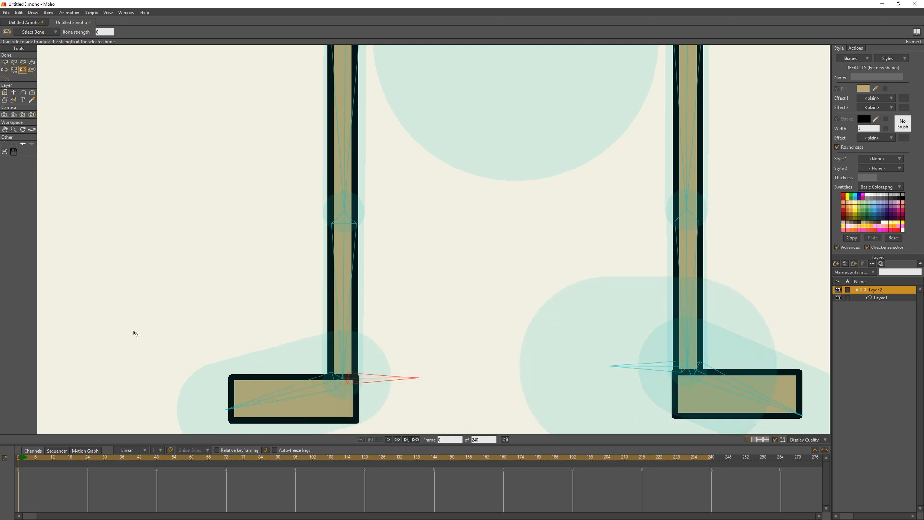
{"action": "left_click", "coordinate": [104, 32]}
{"action": "left_click", "coordinate": [638, 368]}
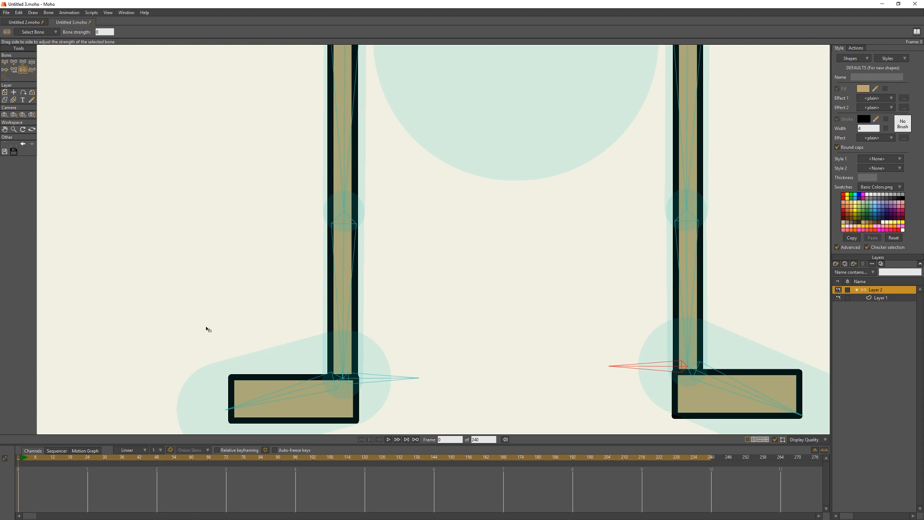
Step: Clear the bone selection and test pulling the left lower leg outward with Manipulate Bones
{"action": "left_click", "coordinate": [6, 63]}
{"action": "left_click", "coordinate": [507, 273]}
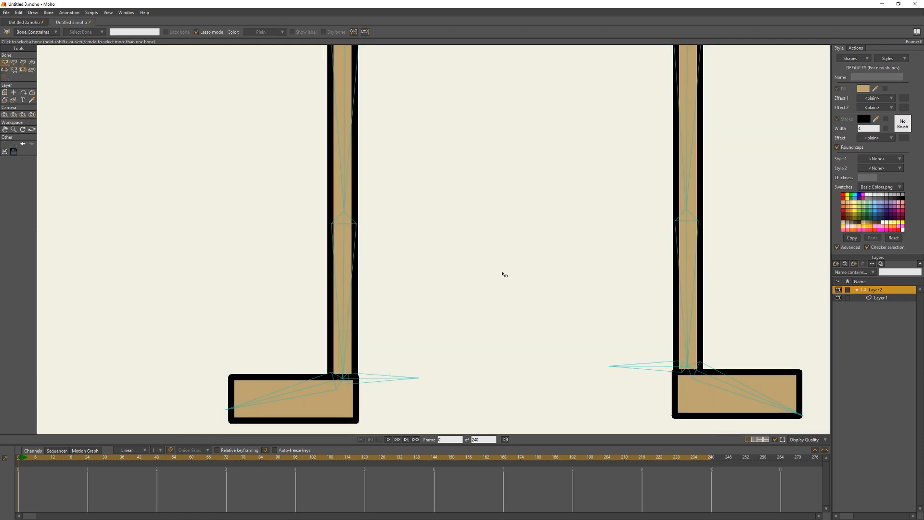
{"action": "left_click", "coordinate": [31, 62]}
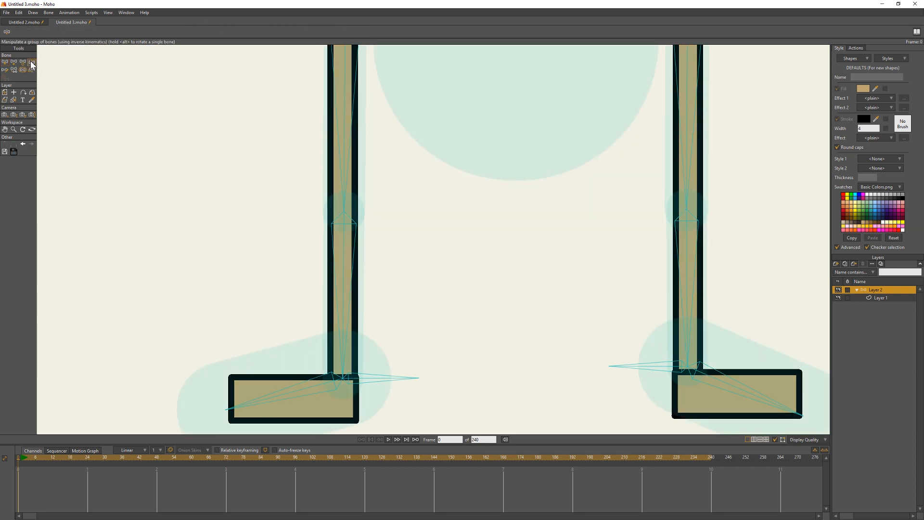
{"action": "left_click_drag", "start_coordinate": [349, 297], "coordinate": [212, 246]}
Step: Rename the left ankle bone "left target" and the right ankle bone "right target"
{"action": "left_click", "coordinate": [6, 62]}
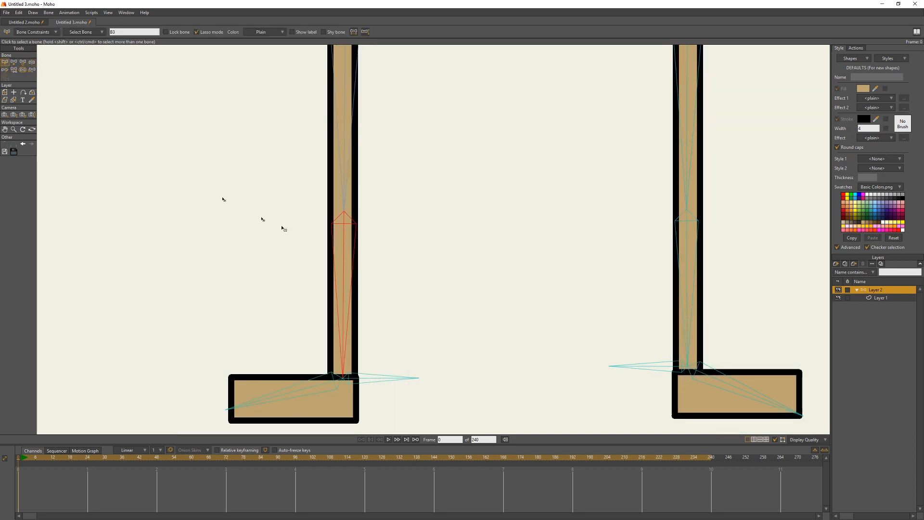
{"action": "left_click", "coordinate": [366, 380]}
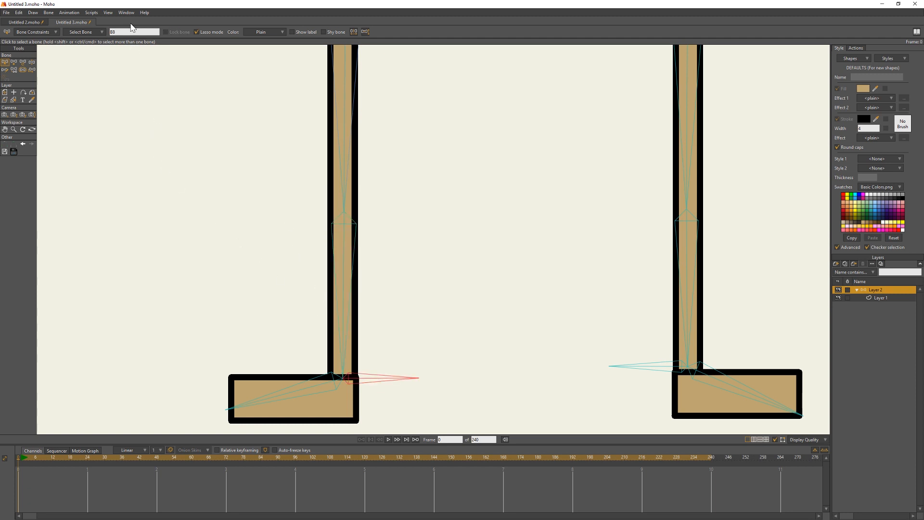
{"action": "double_click", "coordinate": [118, 32]}
{"action": "type", "text": "left target"}
{"action": "key", "text": "Return"}
{"action": "left_click", "coordinate": [656, 368]}
{"action": "double_click", "coordinate": [118, 32]}
{"action": "type", "text": "right target"}
{"action": "key", "text": "Return"}
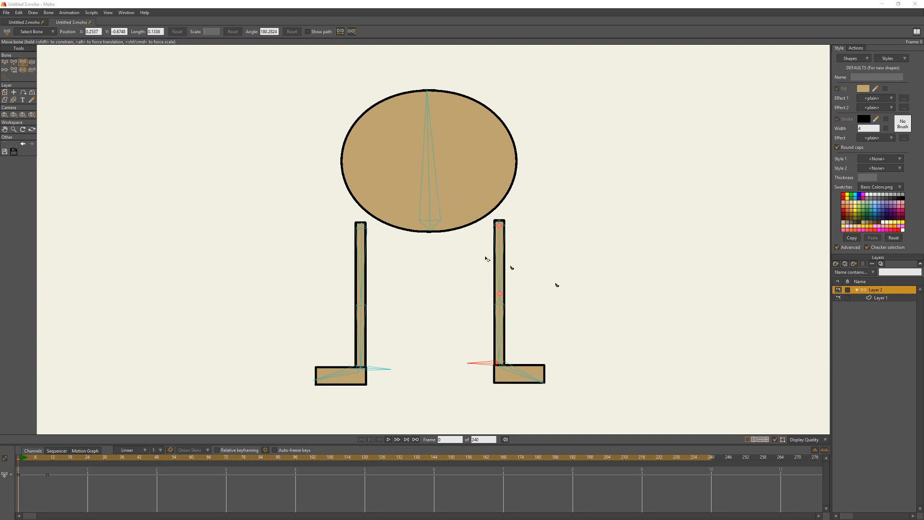
Step: In the bone constraints of the left lower-leg bone, set the target to "left target"
{"action": "left_click", "coordinate": [5, 63]}
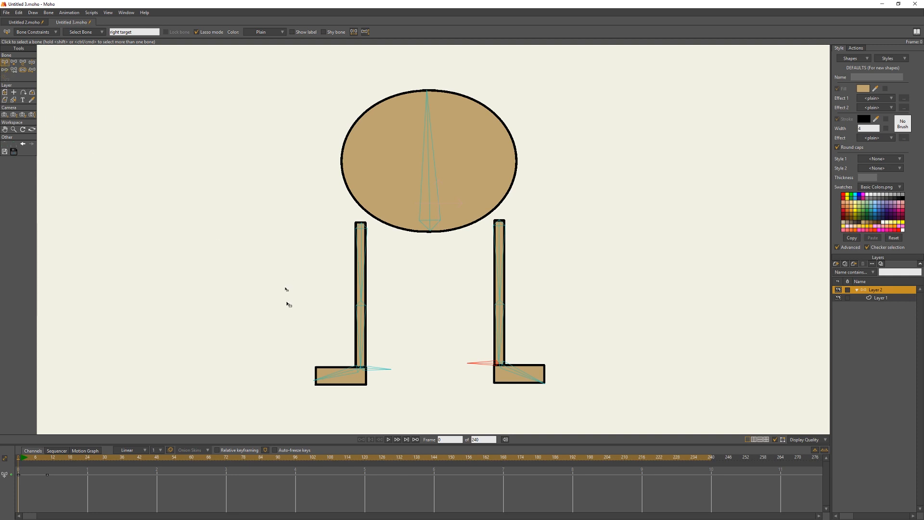
{"action": "left_click", "coordinate": [372, 371]}
{"action": "left_click", "coordinate": [482, 364]}
{"action": "left_click", "coordinate": [361, 333]}
{"action": "left_click", "coordinate": [34, 32]}
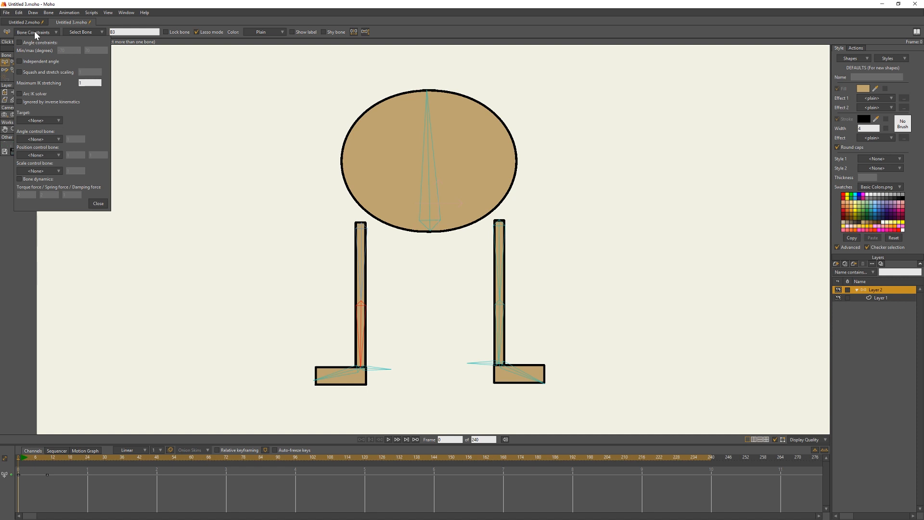
{"action": "left_click", "coordinate": [34, 120]}
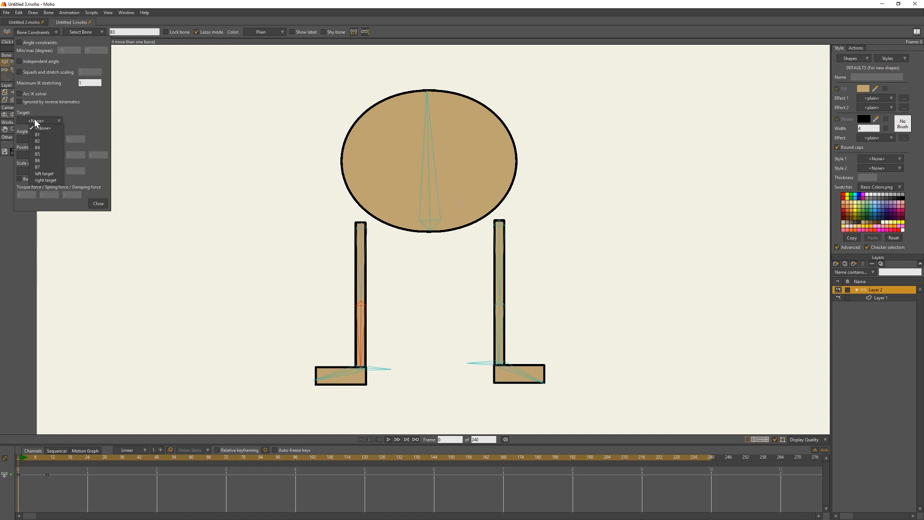
{"action": "left_click", "coordinate": [44, 174]}
{"action": "left_click", "coordinate": [204, 245]}
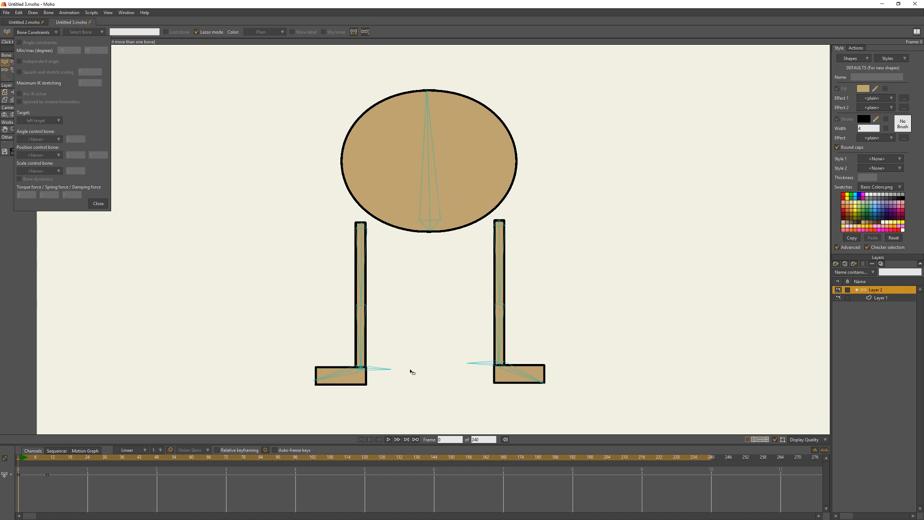
Step: Examine up close where the left target bone's base meets the tip of the left lower-leg bone
{"action": "scroll", "coordinate": [411, 371], "scroll_direction": "up", "scroll_amount": 3}
{"action": "scroll", "coordinate": [406, 369], "scroll_direction": "up", "scroll_amount": 5}
{"action": "left_click_drag", "start_coordinate": [363, 350], "coordinate": [544, 251]}
{"action": "scroll", "coordinate": [542, 252], "scroll_direction": "up", "scroll_amount": 3}
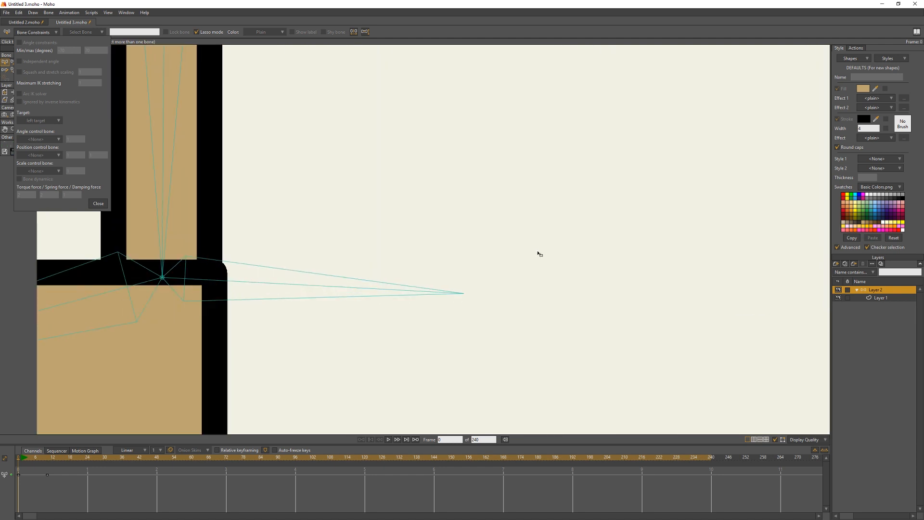
{"action": "left_click_drag", "start_coordinate": [467, 242], "coordinate": [681, 234]}
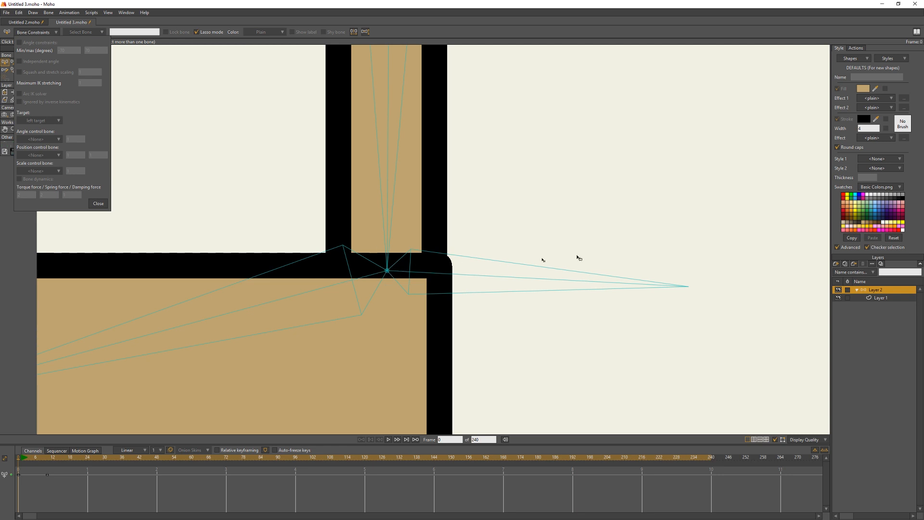
{"action": "scroll", "coordinate": [647, 234], "scroll_direction": "down", "scroll_amount": 3}
{"action": "scroll", "coordinate": [645, 233], "scroll_direction": "down", "scroll_amount": 2}
{"action": "left_click_drag", "start_coordinate": [778, 153], "coordinate": [498, 223]}
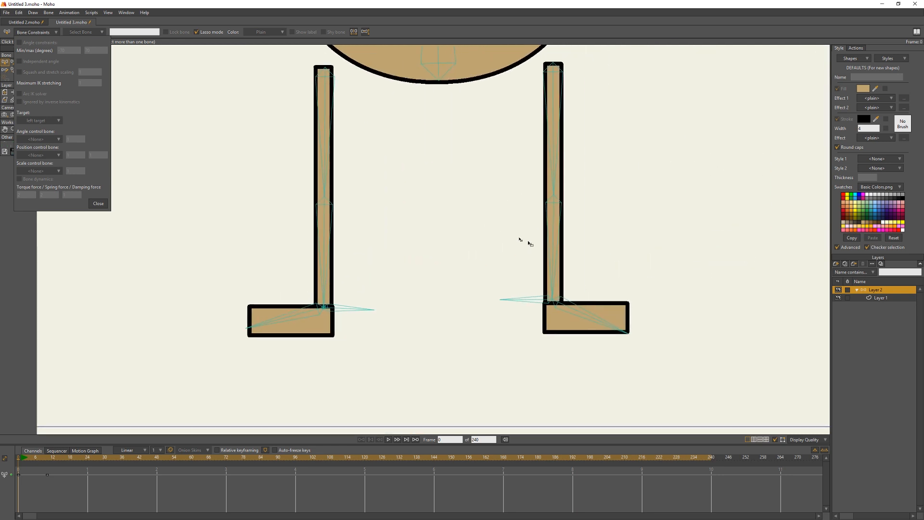
Step: In the bone constraints of the right lower-leg bone, set the target to "right target"
{"action": "left_click", "coordinate": [554, 252]}
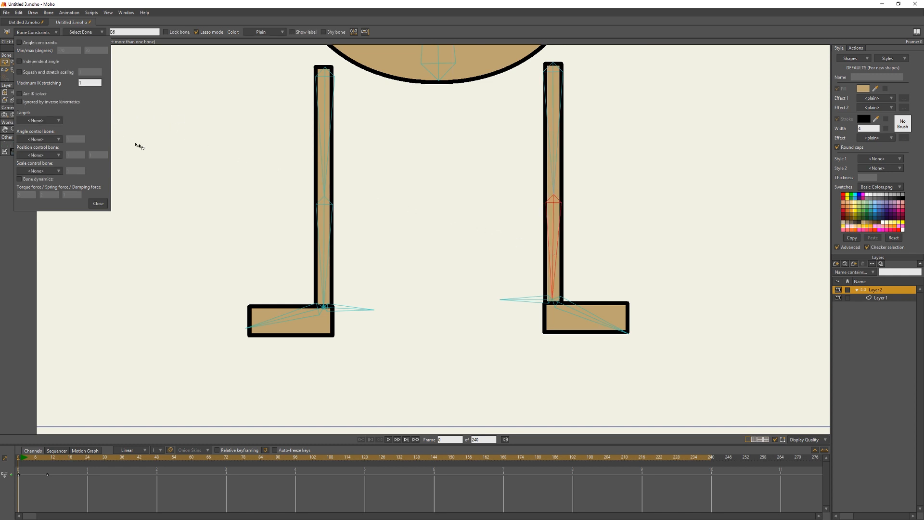
{"action": "left_click", "coordinate": [41, 121]}
{"action": "left_click", "coordinate": [47, 179]}
{"action": "left_click", "coordinate": [98, 203]}
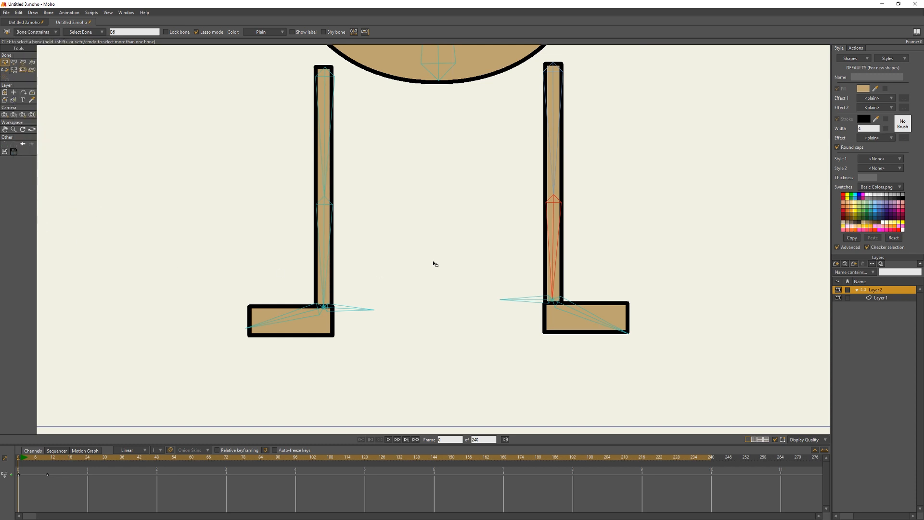
Step: Test how the legs follow their targets by moving the body bone with Manipulate Bones
{"action": "scroll", "coordinate": [96, 132], "scroll_direction": "up", "scroll_amount": 2}
{"action": "scroll", "coordinate": [97, 132], "scroll_direction": "down", "scroll_amount": 3}
{"action": "left_click_drag", "start_coordinate": [278, 80], "coordinate": [292, 178]}
{"action": "left_click", "coordinate": [32, 63]}
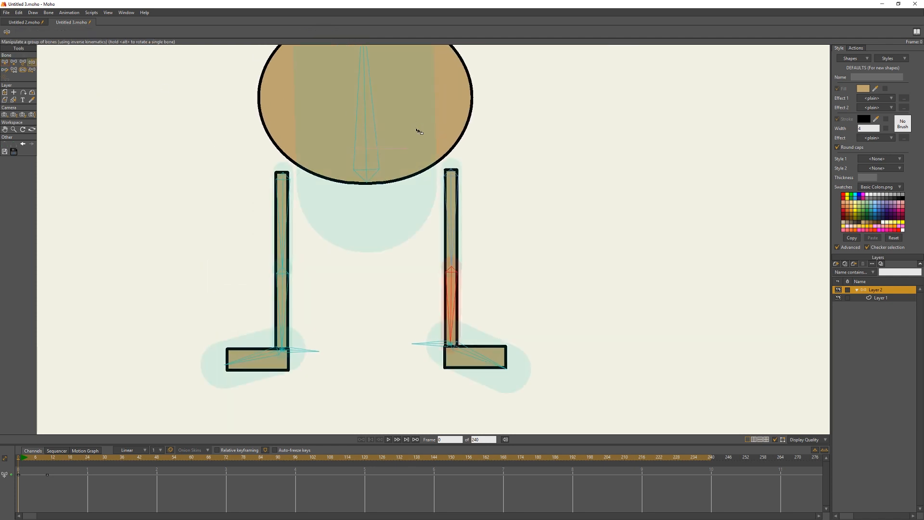
{"action": "mouse_move", "coordinate": [364, 122]}
{"action": "left_mouse_down"}
{"action": "mouse_move", "coordinate": [366, 176]}
{"action": "mouse_move", "coordinate": [375, 115]}
{"action": "left_mouse_up"}
{"action": "scroll", "coordinate": [676, 266], "scroll_direction": "down", "scroll_amount": 5}
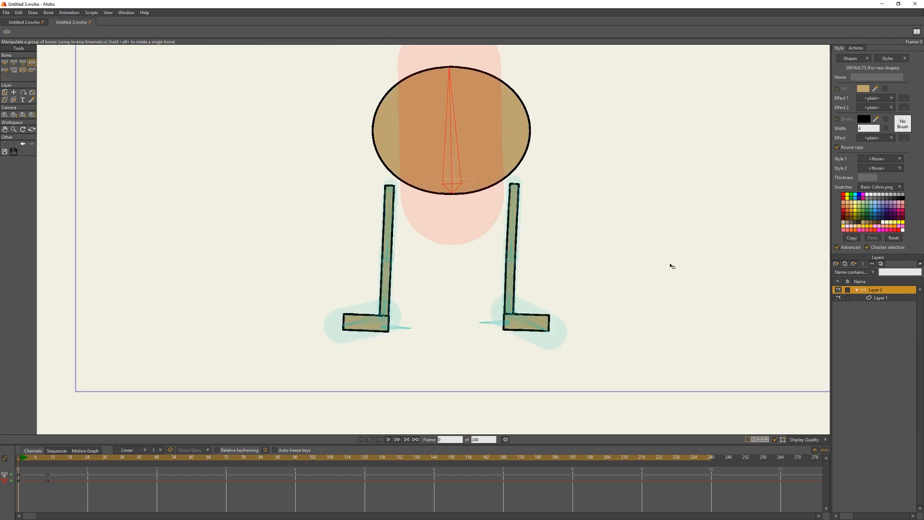
{"action": "left_click_drag", "start_coordinate": [679, 222], "coordinate": [572, 266]}
{"action": "mouse_move", "coordinate": [449, 250]}
{"action": "left_mouse_down"}
{"action": "mouse_move", "coordinate": [445, 280]}
{"action": "mouse_move", "coordinate": [451, 208]}
{"action": "mouse_move", "coordinate": [455, 291]}
{"action": "mouse_move", "coordinate": [444, 194]}
{"action": "mouse_move", "coordinate": [448, 305]}
{"action": "mouse_move", "coordinate": [447, 201]}
{"action": "mouse_move", "coordinate": [448, 274]}
{"action": "mouse_move", "coordinate": [446, 210]}
{"action": "mouse_move", "coordinate": [443, 280]}
{"action": "mouse_move", "coordinate": [433, 243]}
{"action": "mouse_move", "coordinate": [433, 285]}
{"action": "mouse_move", "coordinate": [450, 237]}
{"action": "mouse_move", "coordinate": [439, 252]}
{"action": "left_mouse_up"}
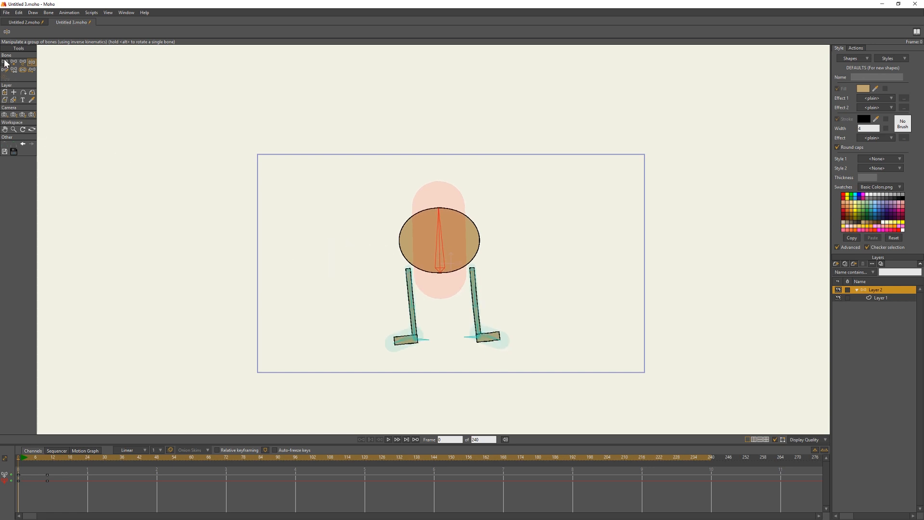
Step: Try moving the left target bone off the ankle to about X -0.23, Y -0.80, below the left foot, with Transform Bone
{"action": "scroll", "coordinate": [466, 319], "scroll_direction": "up", "scroll_amount": 5}
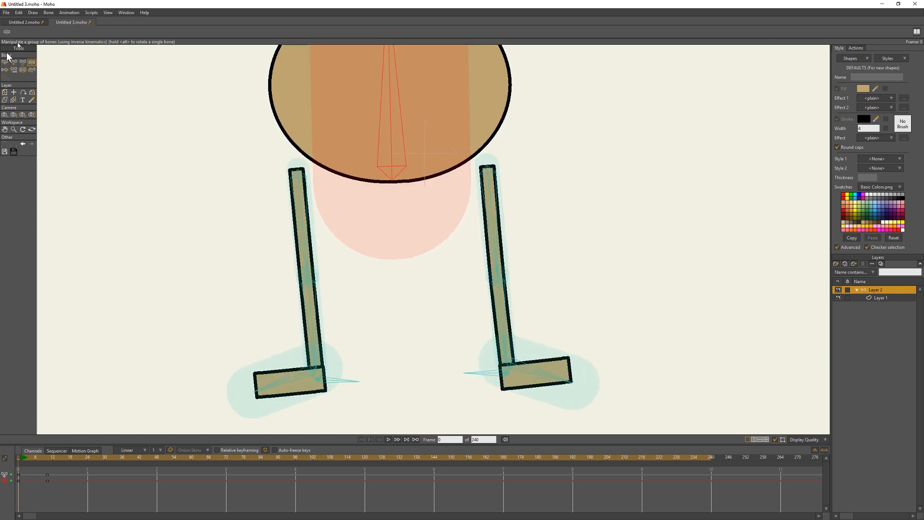
{"action": "left_click", "coordinate": [5, 63]}
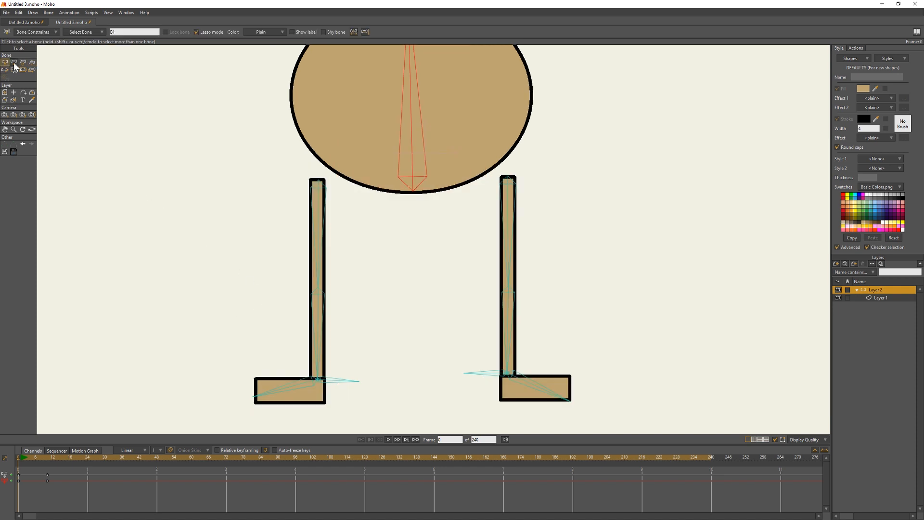
{"action": "left_click", "coordinate": [14, 63]}
{"action": "left_click", "coordinate": [23, 63]}
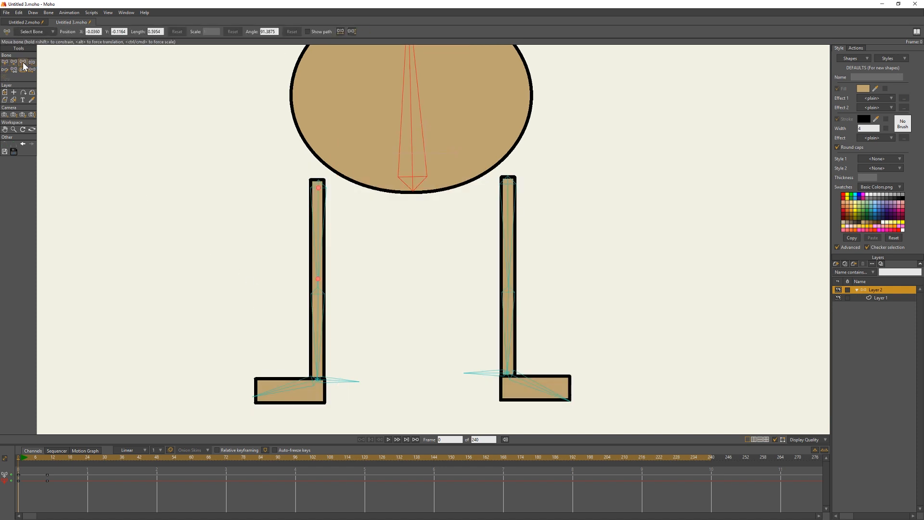
{"action": "left_click", "coordinate": [327, 383]}
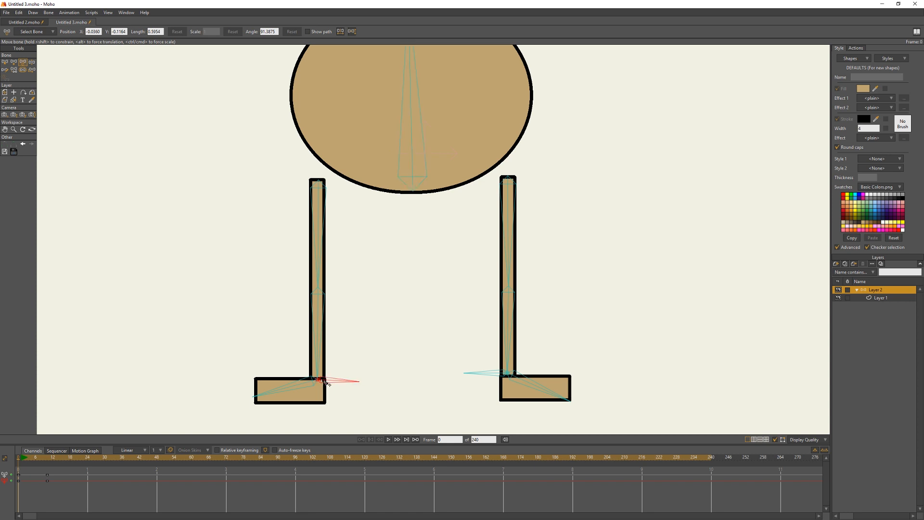
{"action": "left_click_drag", "start_coordinate": [327, 383], "coordinate": [333, 415]}
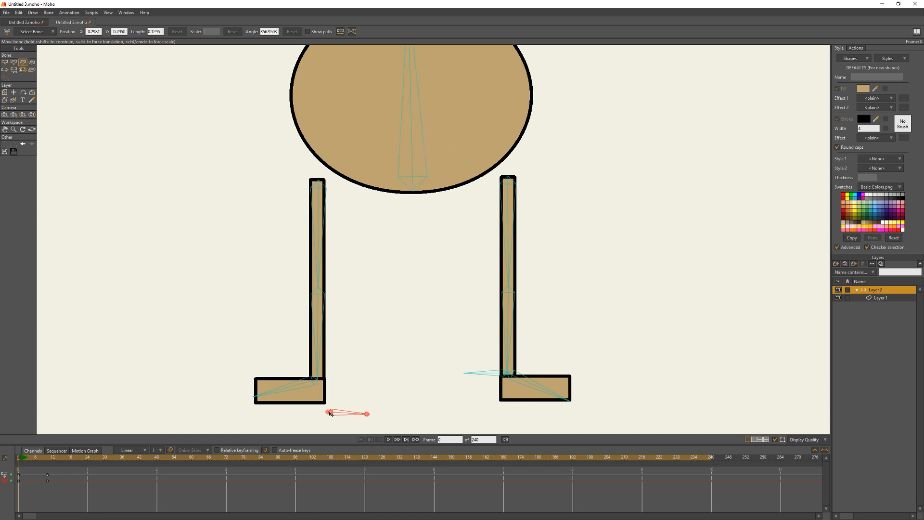
{"action": "left_click_drag", "start_coordinate": [331, 414], "coordinate": [352, 413]}
Step: Delete the bone keyframes from the timeline
{"action": "key", "text": "Delete"}
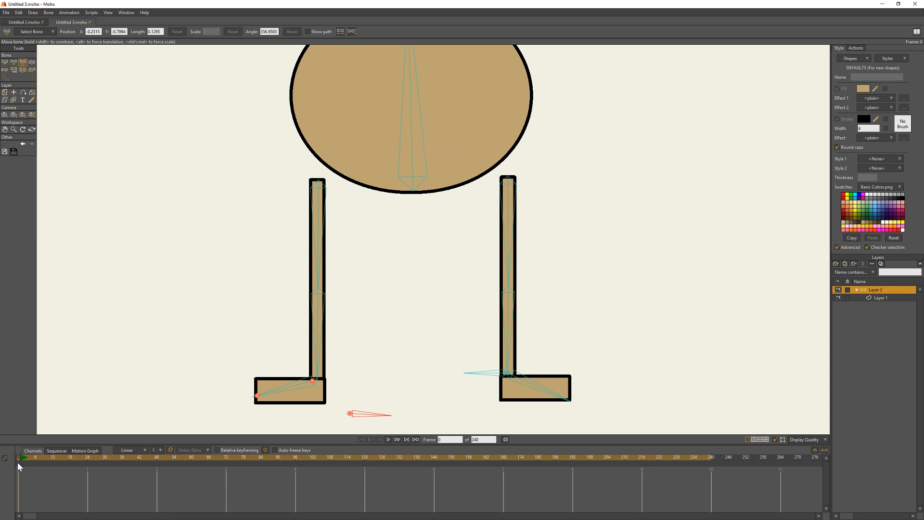
{"action": "mouse_move", "coordinate": [19, 457]}
{"action": "left_mouse_down"}
{"action": "mouse_move", "coordinate": [28, 459]}
{"action": "mouse_move", "coordinate": [16, 460]}
{"action": "mouse_move", "coordinate": [32, 491]}
{"action": "mouse_move", "coordinate": [7, 465]}
{"action": "mouse_move", "coordinate": [30, 469]}
{"action": "mouse_move", "coordinate": [17, 471]}
{"action": "left_mouse_up"}
Step: Move the left target bone to about X -0.33, Y -0.70 so its base sits on the left lower-leg bone's tip
{"action": "scroll", "coordinate": [180, 243], "scroll_direction": "up", "scroll_amount": 2}
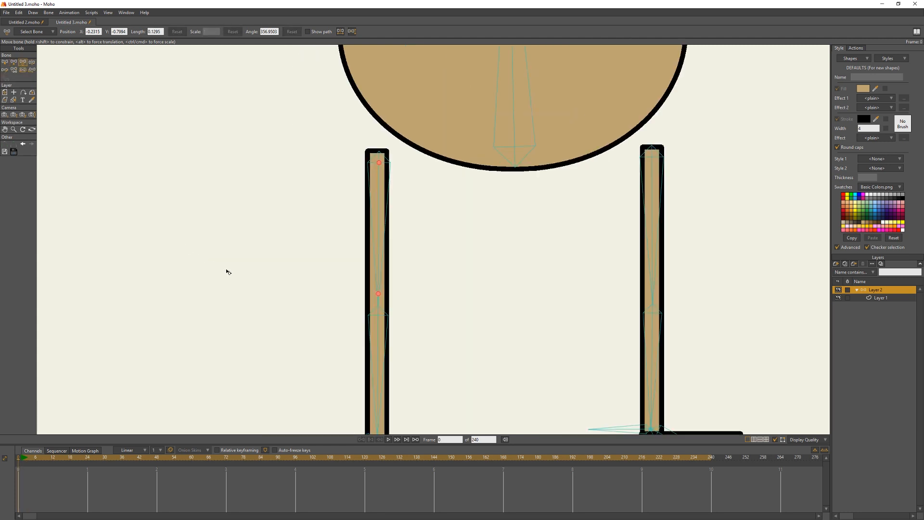
{"action": "left_click_drag", "start_coordinate": [226, 272], "coordinate": [182, 173]}
{"action": "scroll", "coordinate": [189, 197], "scroll_direction": "up", "scroll_amount": 1}
{"action": "left_click_drag", "start_coordinate": [242, 249], "coordinate": [200, 184]}
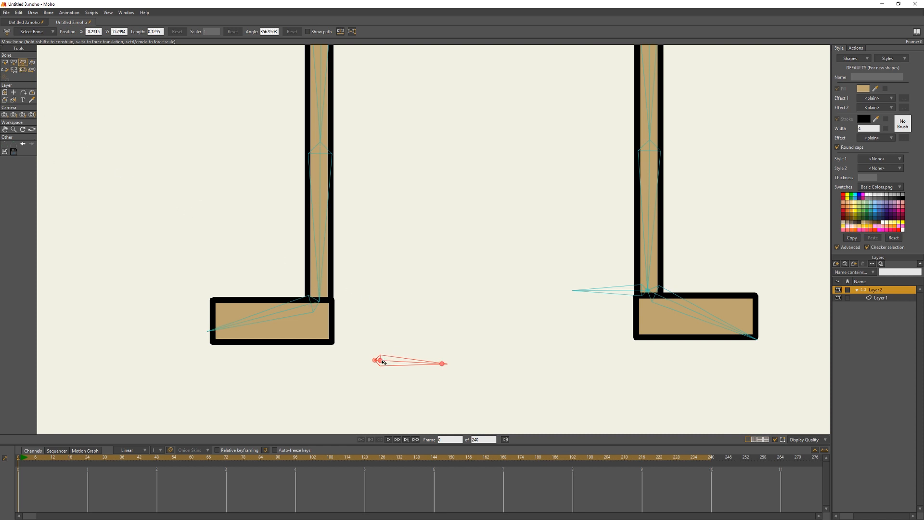
{"action": "left_click_drag", "start_coordinate": [383, 362], "coordinate": [330, 304]}
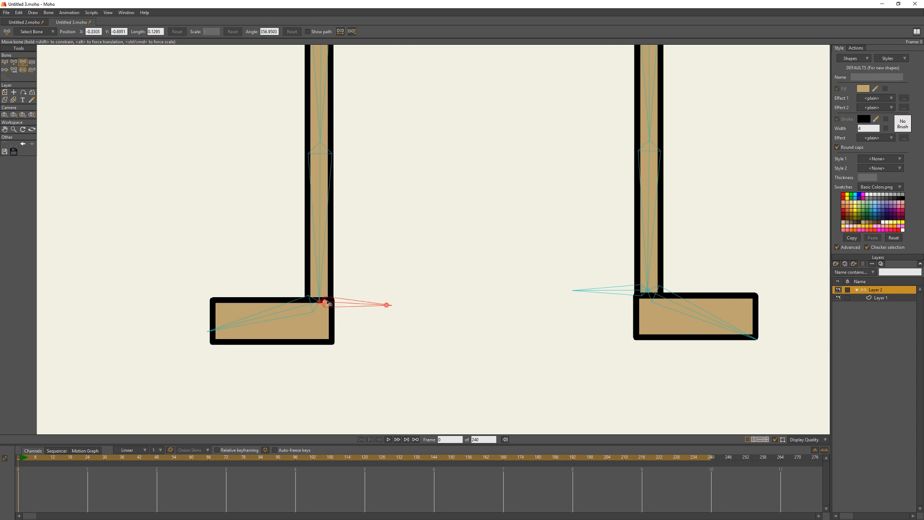
Step: Turn on the Independent angle constraint for both the left and the right foot bones
{"action": "scroll", "coordinate": [421, 284], "scroll_direction": "down", "scroll_amount": 5}
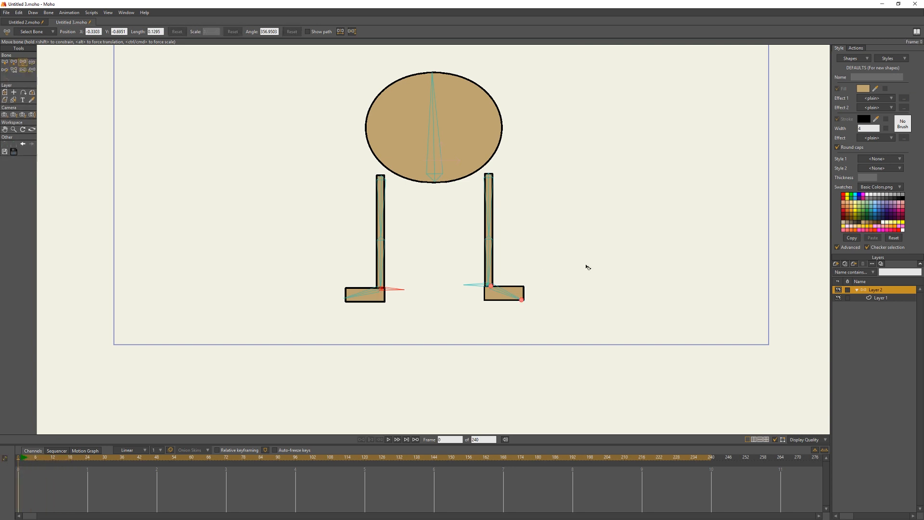
{"action": "scroll", "coordinate": [586, 264], "scroll_direction": "down", "scroll_amount": 2}
{"action": "scroll", "coordinate": [597, 263], "scroll_direction": "up", "scroll_amount": 5}
{"action": "scroll", "coordinate": [596, 263], "scroll_direction": "up", "scroll_amount": 2}
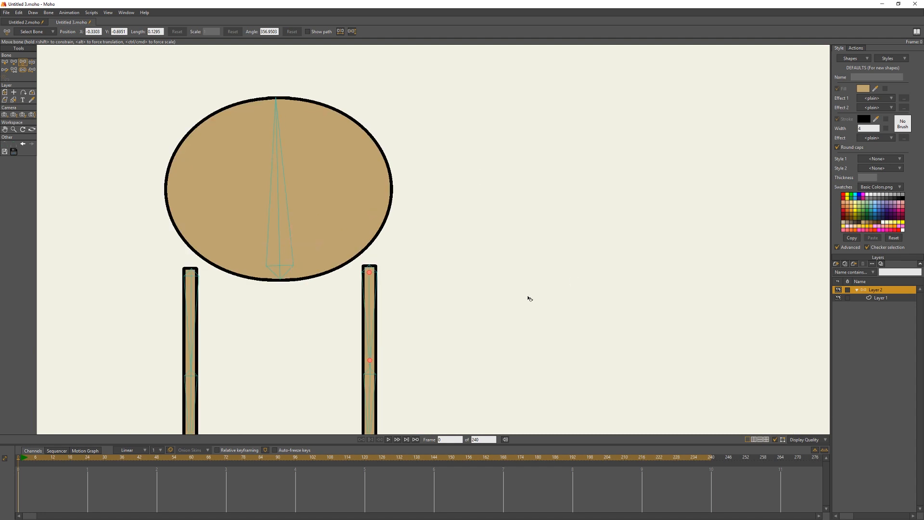
{"action": "left_click_drag", "start_coordinate": [528, 297], "coordinate": [652, 228]}
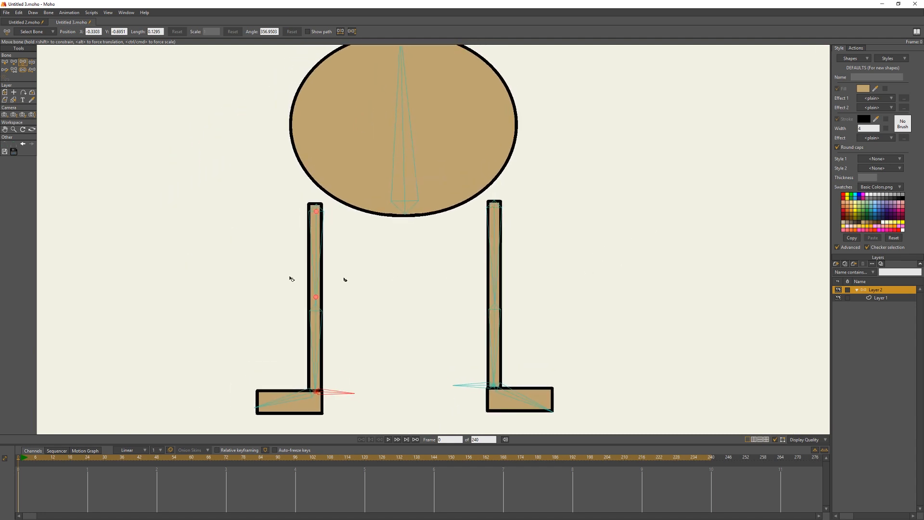
{"action": "left_click", "coordinate": [5, 62]}
{"action": "left_click", "coordinate": [277, 404]}
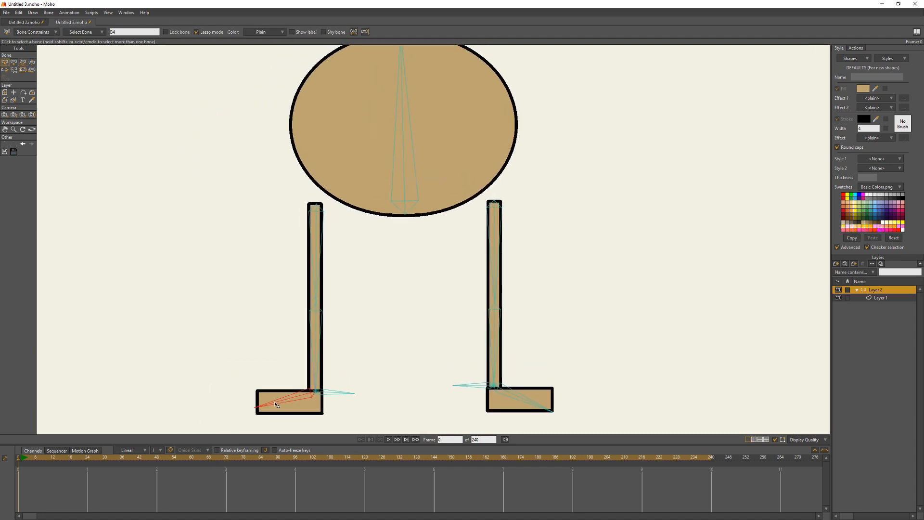
{"action": "left_click", "coordinate": [33, 31]}
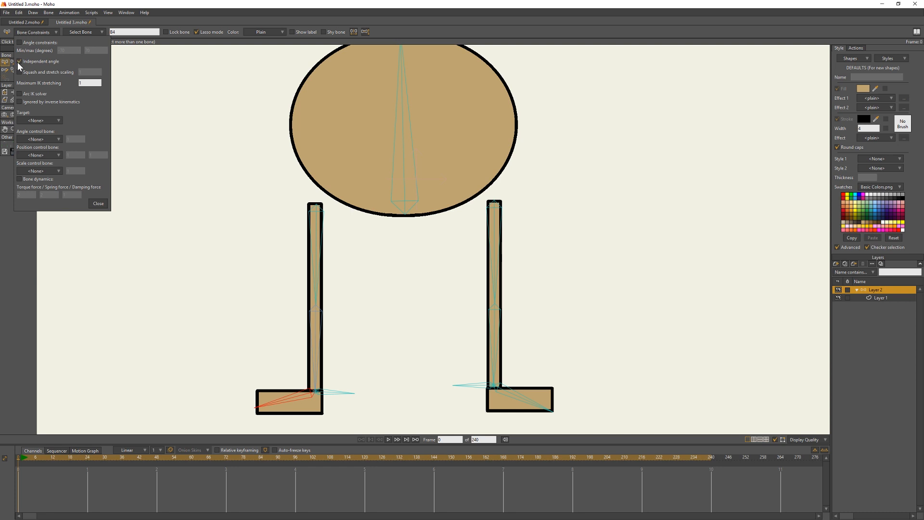
{"action": "left_click", "coordinate": [512, 396]}
{"action": "left_click", "coordinate": [20, 61]}
{"action": "left_click", "coordinate": [97, 203]}
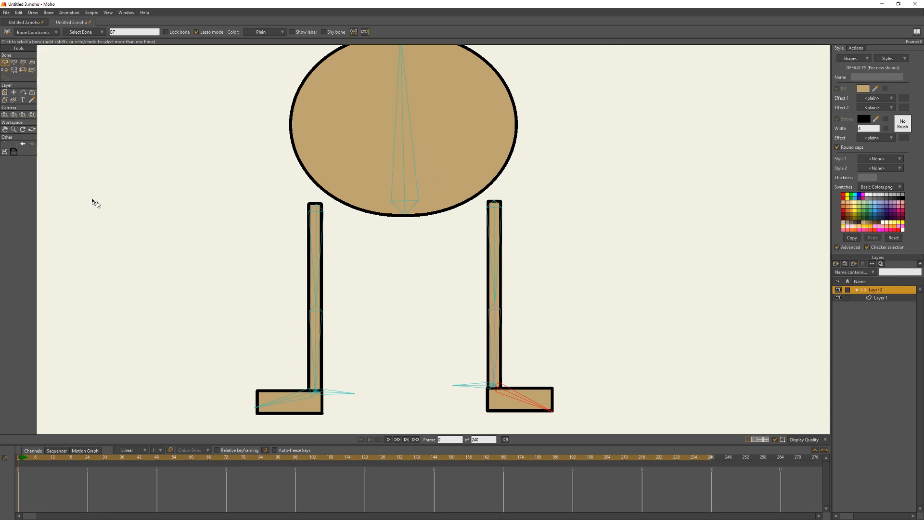
Step: Test the foot angles by lowering the body bone with Manipulate Bones
{"action": "left_click", "coordinate": [32, 62]}
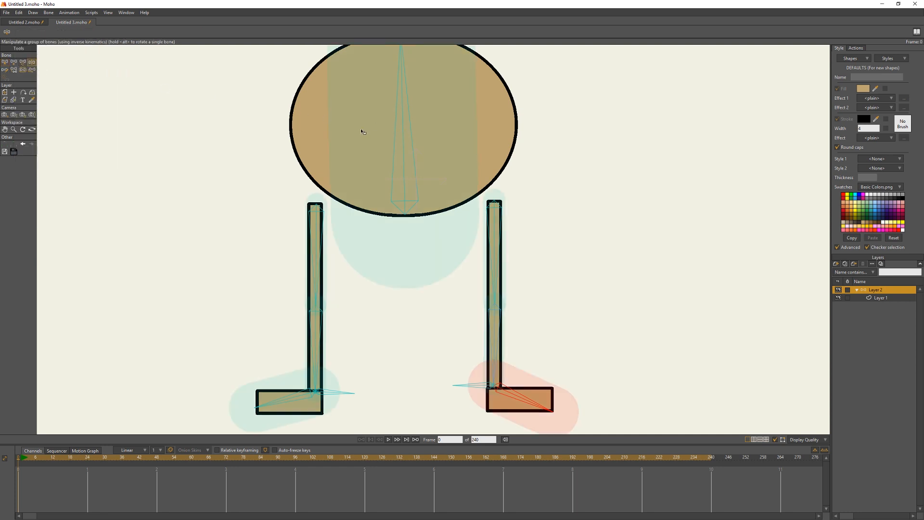
{"action": "left_click_drag", "start_coordinate": [400, 139], "coordinate": [392, 159]}
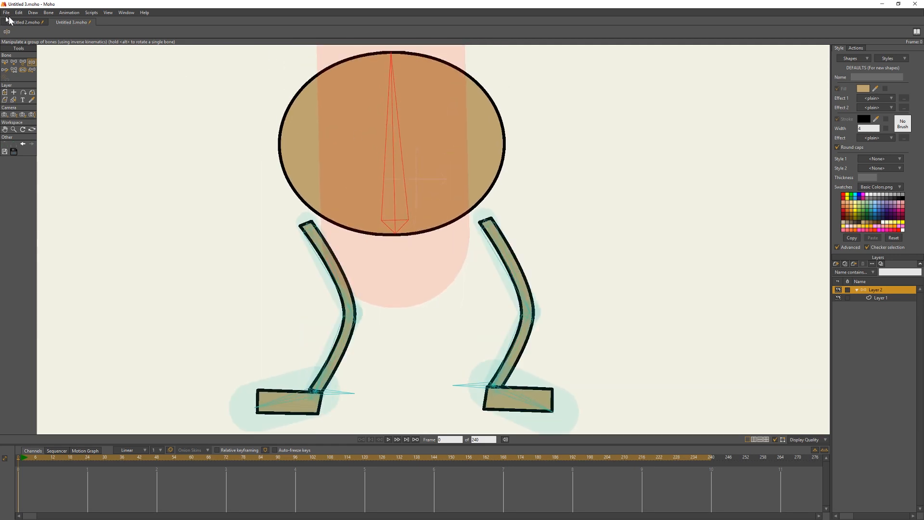
{"action": "left_click", "coordinate": [5, 62]}
Step: Increase the Maximum IK stretching of the upper and lower leg bones on both legs
{"action": "mouse_move", "coordinate": [241, 258]}
{"action": "left_mouse_down"}
{"action": "mouse_move", "coordinate": [210, 286]}
{"action": "mouse_move", "coordinate": [290, 337]}
{"action": "mouse_move", "coordinate": [415, 353]}
{"action": "mouse_move", "coordinate": [375, 257]}
{"action": "mouse_move", "coordinate": [234, 238]}
{"action": "left_mouse_up"}
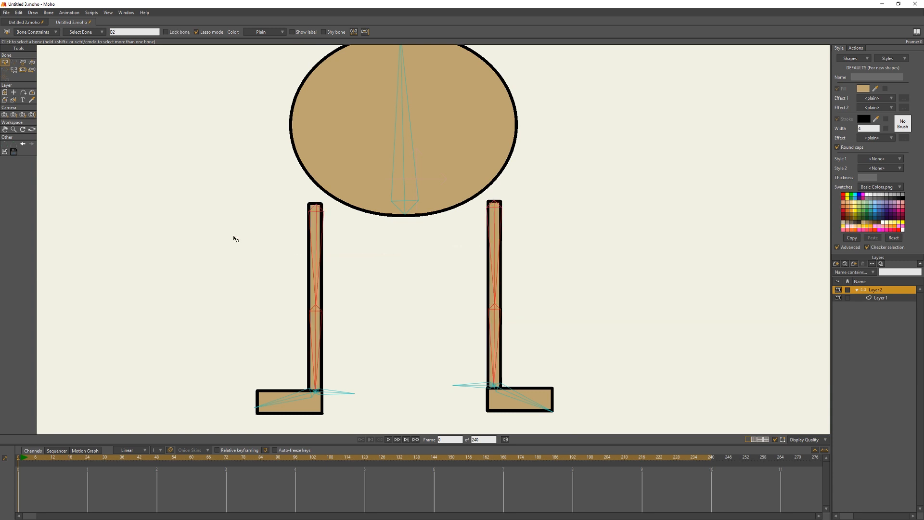
{"action": "left_click", "coordinate": [33, 32]}
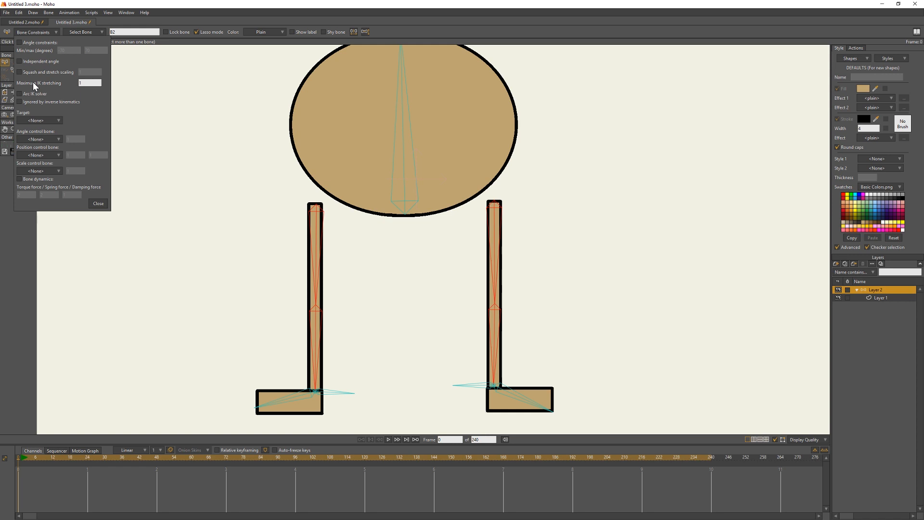
{"action": "left_click_drag", "start_coordinate": [85, 83], "coordinate": [0, 71]}
{"action": "left_click", "coordinate": [99, 203]}
Step: Test the leg stretching and planted feet by moving the body bone and both target bones around with Manipulate Bones
{"action": "scroll", "coordinate": [614, 299], "scroll_direction": "up", "scroll_amount": 2}
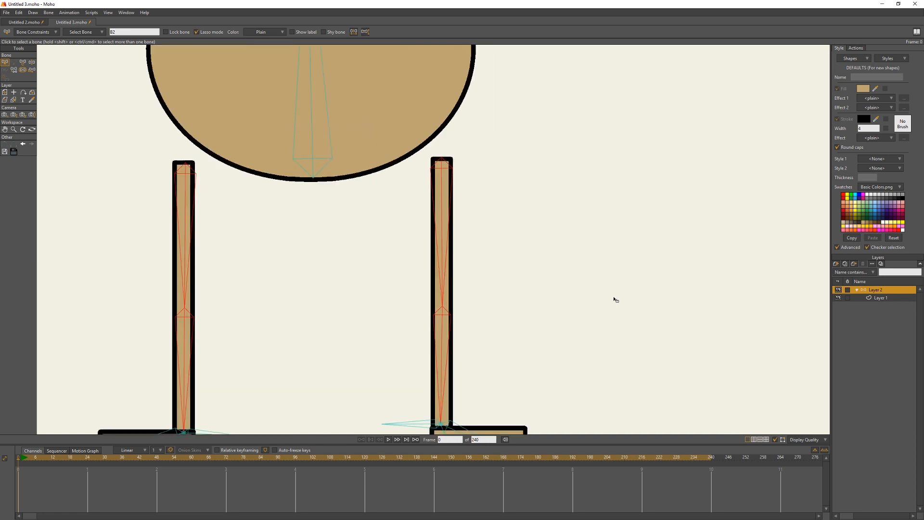
{"action": "scroll", "coordinate": [614, 299], "scroll_direction": "down", "scroll_amount": 3}
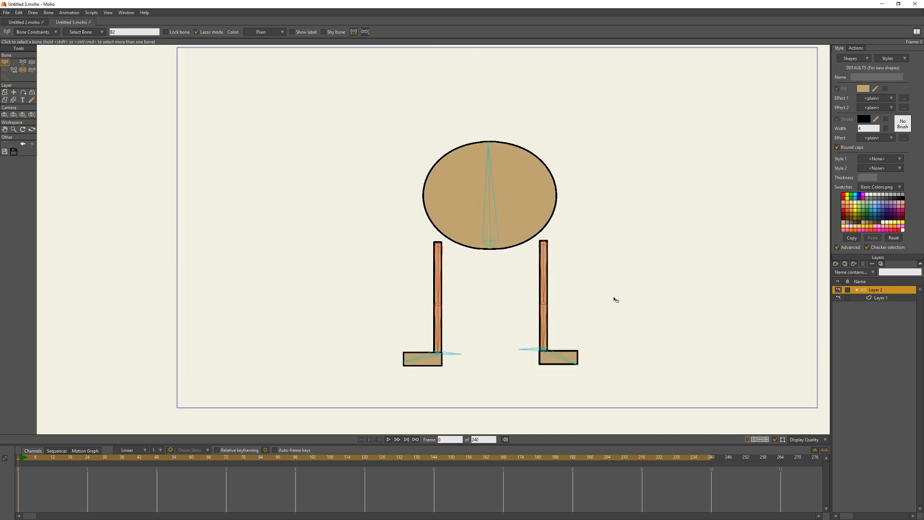
{"action": "left_click", "coordinate": [29, 63]}
{"action": "left_click_drag", "start_coordinate": [421, 261], "coordinate": [463, 340]}
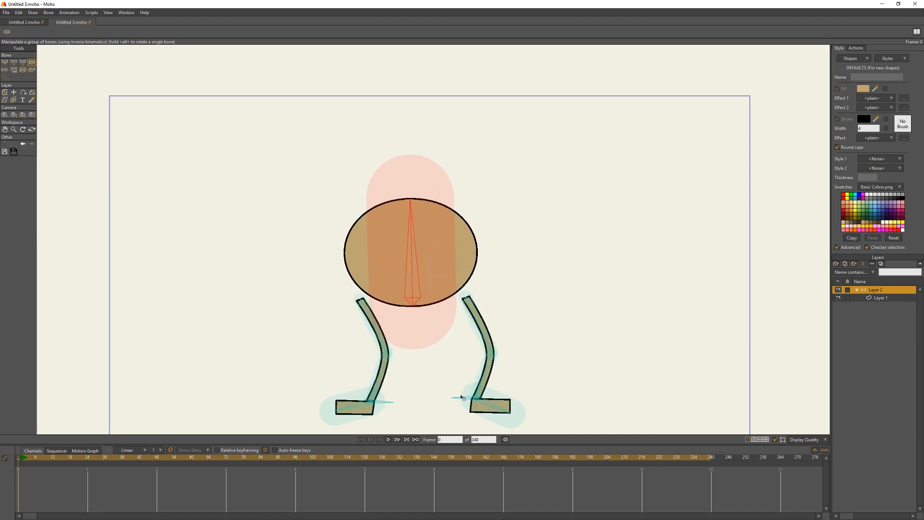
{"action": "left_click_drag", "start_coordinate": [462, 398], "coordinate": [505, 365]}
{"action": "left_click_drag", "start_coordinate": [377, 405], "coordinate": [291, 372]}
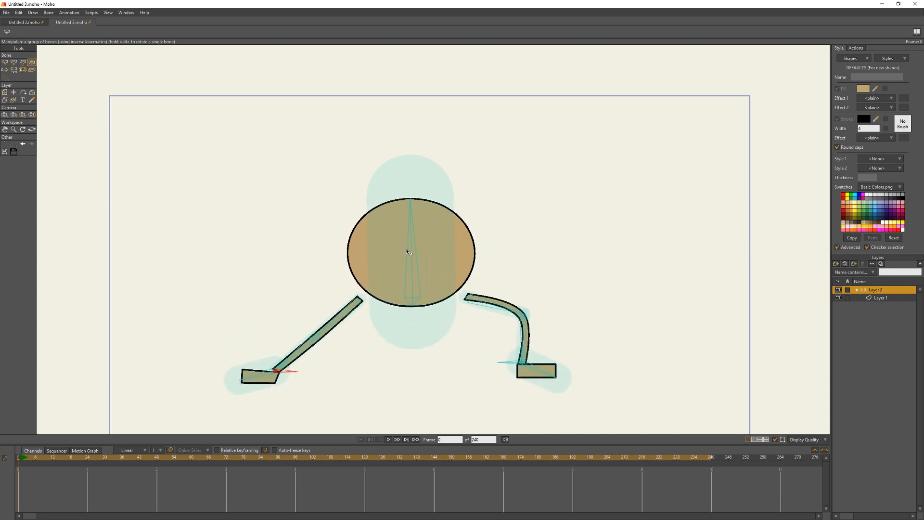
{"action": "left_click_drag", "start_coordinate": [407, 251], "coordinate": [416, 228]}
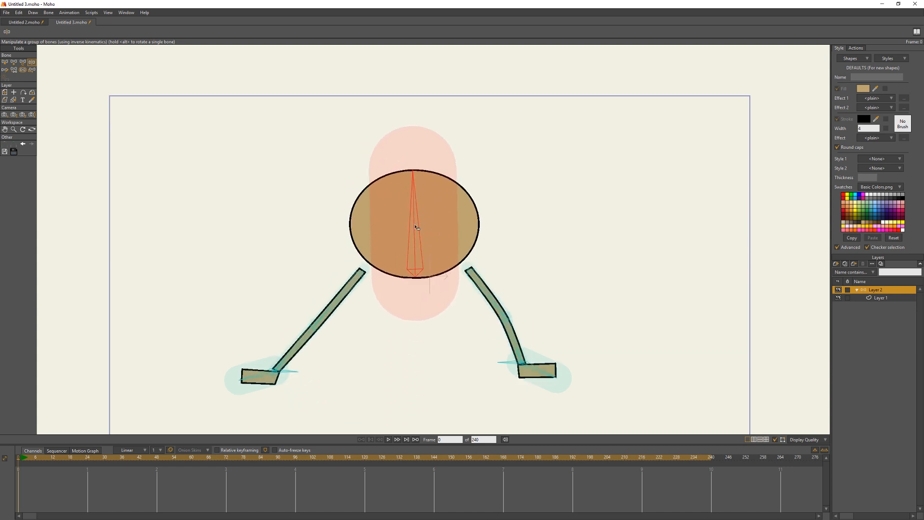
{"action": "left_click_drag", "start_coordinate": [290, 375], "coordinate": [407, 361]}
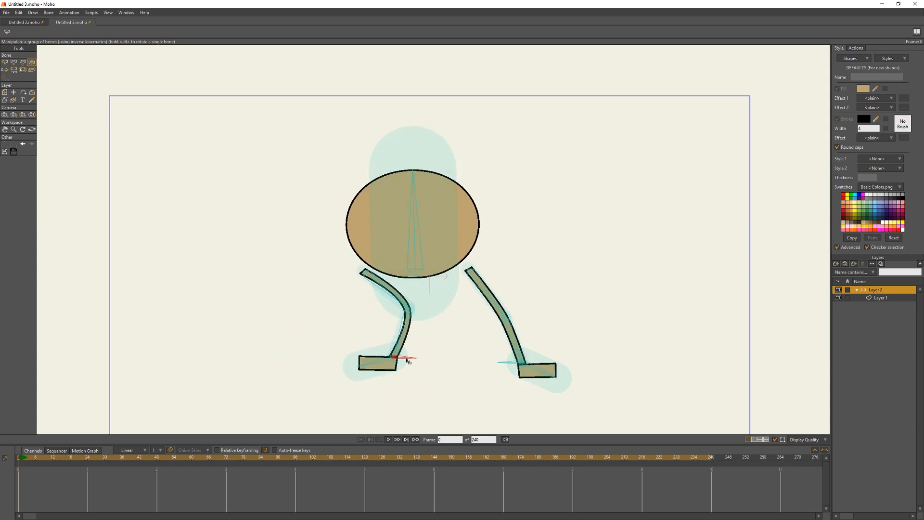
{"action": "left_click_drag", "start_coordinate": [513, 369], "coordinate": [461, 330]}
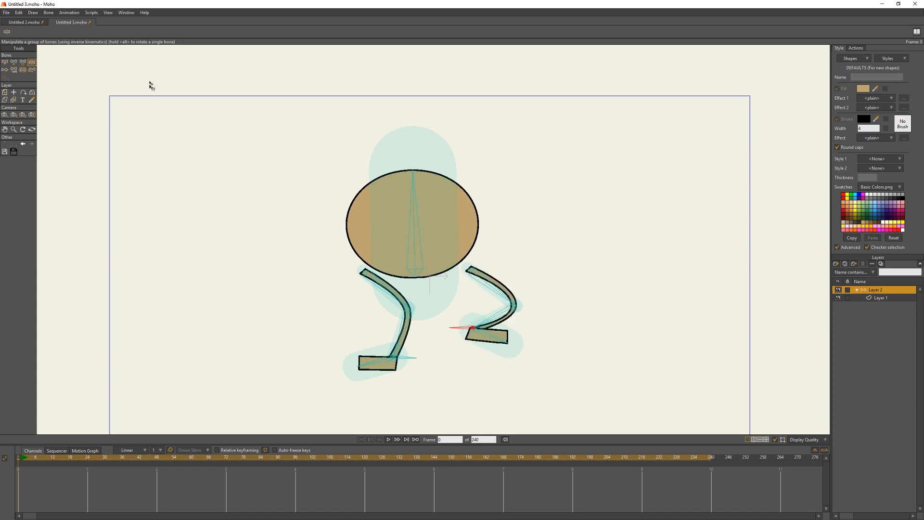
{"action": "left_click", "coordinate": [6, 63]}
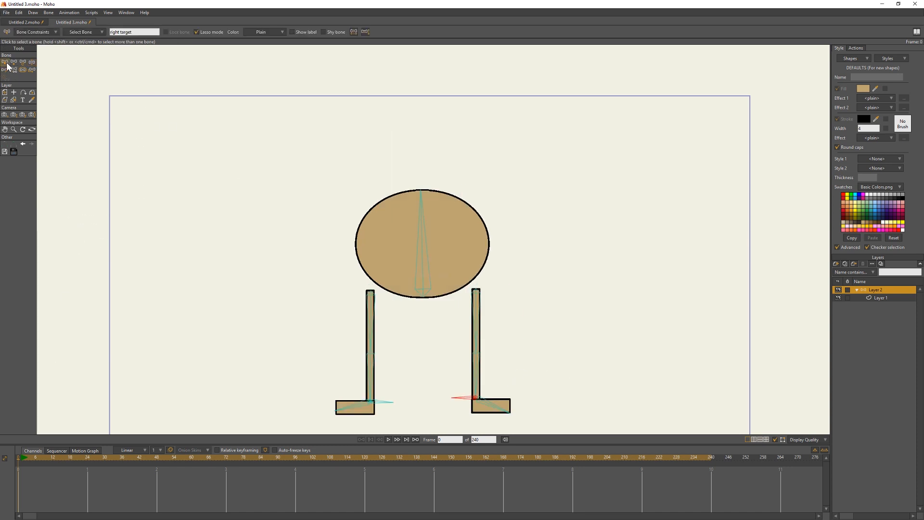
Step: Try shifting the body bone left and up at frame 15 with Manipulate Bones, undo it, and return to frame 0
{"action": "left_click_drag", "start_coordinate": [37, 459], "coordinate": [62, 459]}
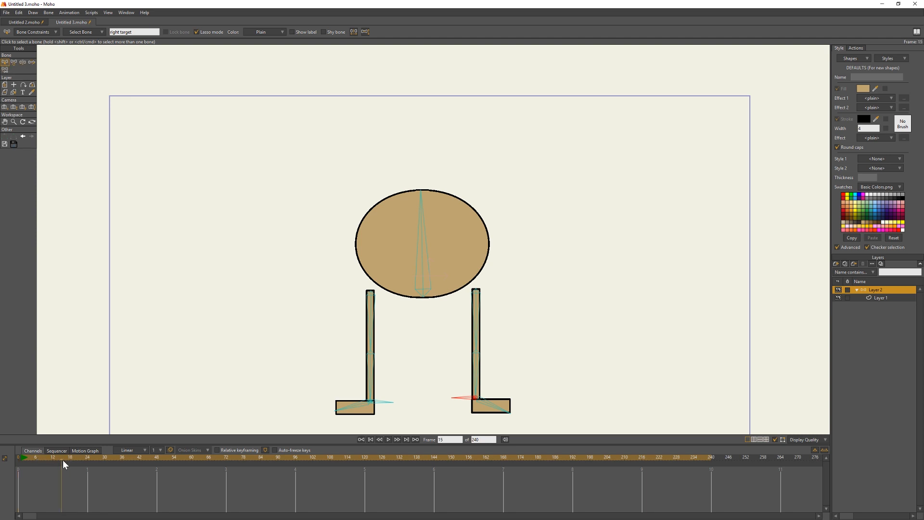
{"action": "left_click", "coordinate": [23, 62]}
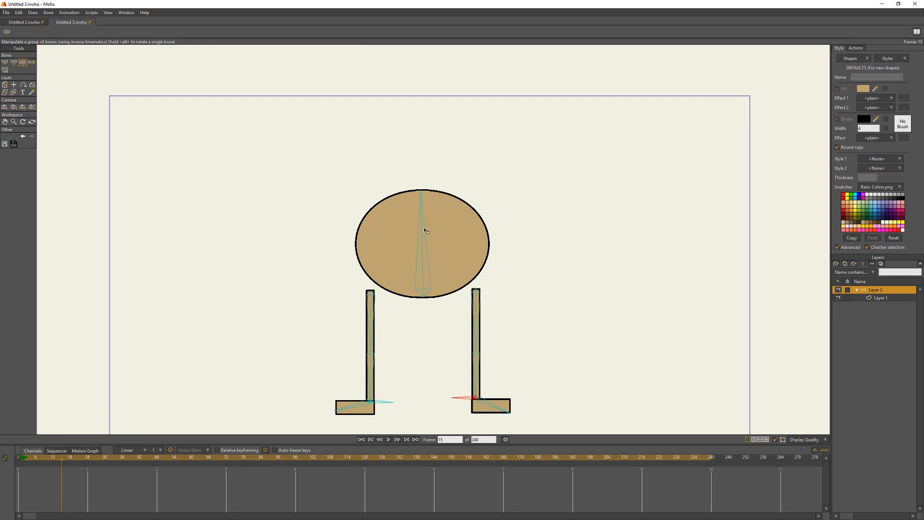
{"action": "mouse_move", "coordinate": [425, 231]}
{"action": "left_mouse_down"}
{"action": "mouse_move", "coordinate": [416, 269]}
{"action": "mouse_move", "coordinate": [421, 255]}
{"action": "mouse_move", "coordinate": [342, 236]}
{"action": "mouse_move", "coordinate": [351, 312]}
{"action": "mouse_move", "coordinate": [398, 225]}
{"action": "mouse_move", "coordinate": [406, 312]}
{"action": "mouse_move", "coordinate": [463, 229]}
{"action": "mouse_move", "coordinate": [445, 288]}
{"action": "mouse_move", "coordinate": [375, 229]}
{"action": "mouse_move", "coordinate": [369, 290]}
{"action": "mouse_move", "coordinate": [372, 231]}
{"action": "mouse_move", "coordinate": [406, 274]}
{"action": "mouse_move", "coordinate": [409, 223]}
{"action": "mouse_move", "coordinate": [393, 276]}
{"action": "mouse_move", "coordinate": [392, 243]}
{"action": "mouse_move", "coordinate": [394, 286]}
{"action": "mouse_move", "coordinate": [407, 236]}
{"action": "mouse_move", "coordinate": [406, 269]}
{"action": "mouse_move", "coordinate": [405, 226]}
{"action": "mouse_move", "coordinate": [400, 284]}
{"action": "mouse_move", "coordinate": [412, 288]}
{"action": "mouse_move", "coordinate": [408, 226]}
{"action": "mouse_move", "coordinate": [414, 296]}
{"action": "mouse_move", "coordinate": [407, 231]}
{"action": "left_mouse_up"}
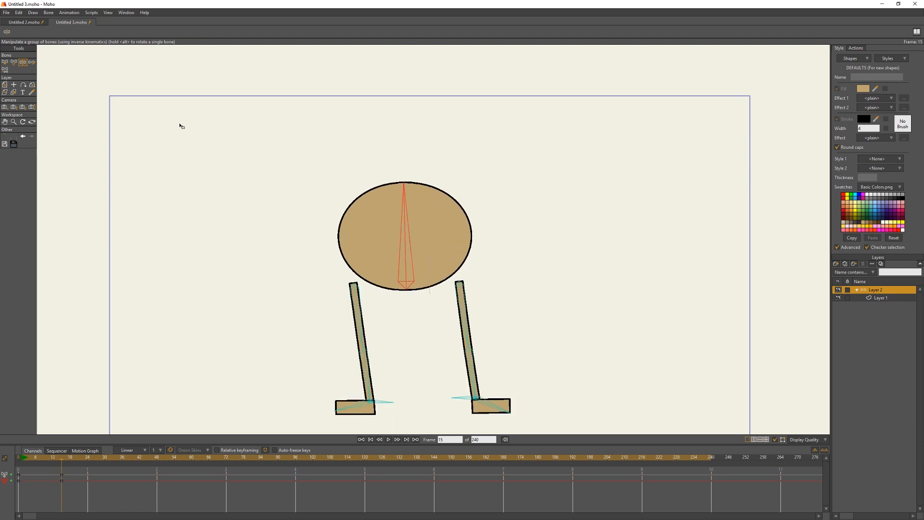
{"action": "left_click", "coordinate": [5, 62]}
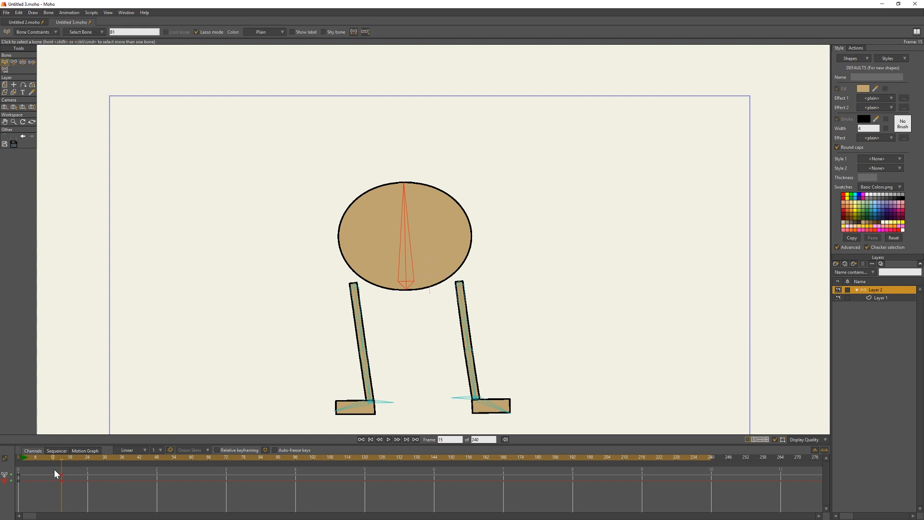
{"action": "key", "text": "ctrl+z"}
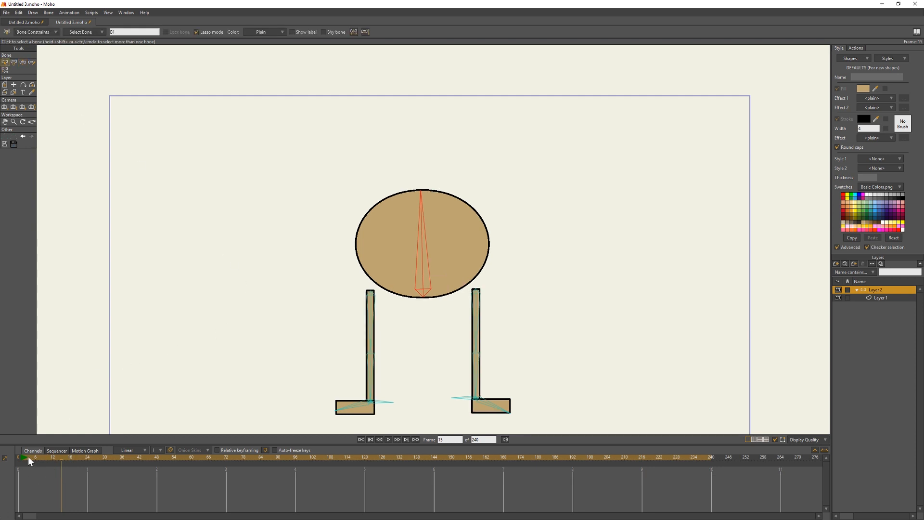
{"action": "left_click_drag", "start_coordinate": [61, 458], "coordinate": [11, 461]}
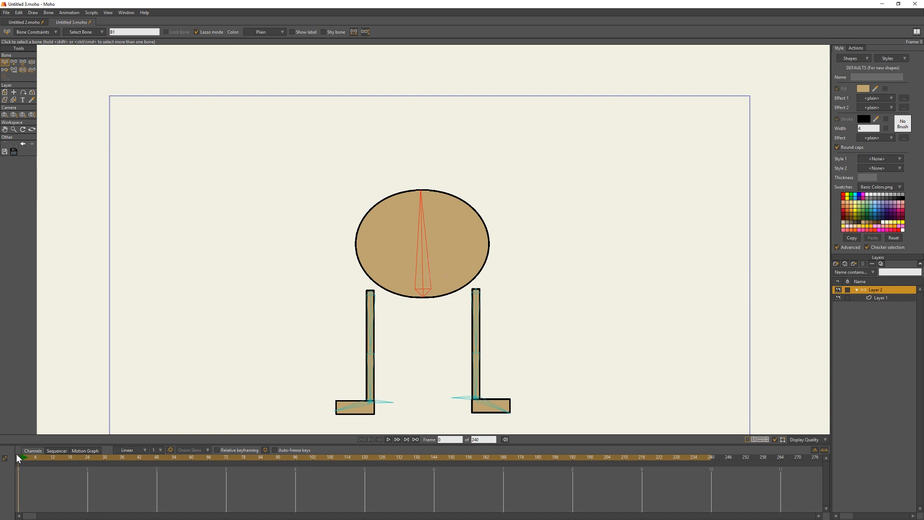
Step: Nudge the left knee joint slightly outward and realign the left target bone on the ankle at about X -0.33, Y -0.69
{"action": "scroll", "coordinate": [524, 285], "scroll_direction": "up", "scroll_amount": 3}
{"action": "left_click_drag", "start_coordinate": [524, 321], "coordinate": [615, 145]}
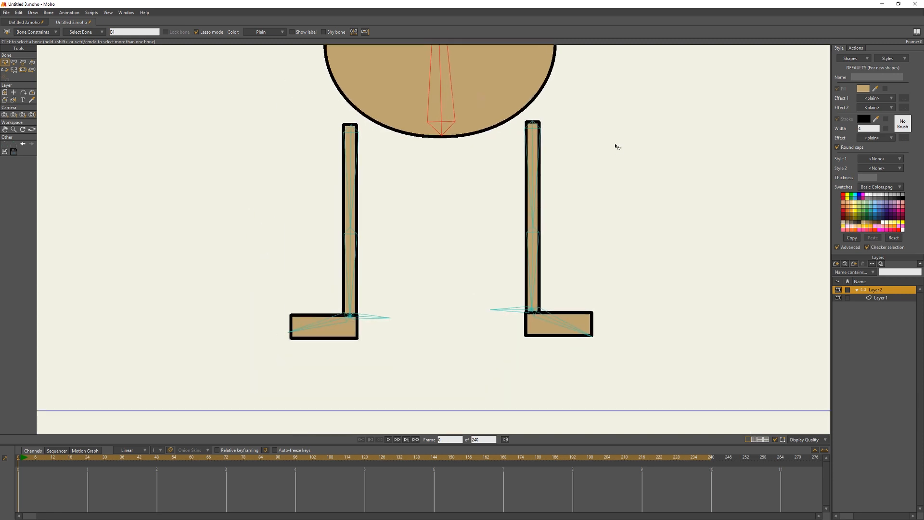
{"action": "scroll", "coordinate": [470, 231], "scroll_direction": "up", "scroll_amount": 3}
{"action": "left_click_drag", "start_coordinate": [373, 157], "coordinate": [407, 191]}
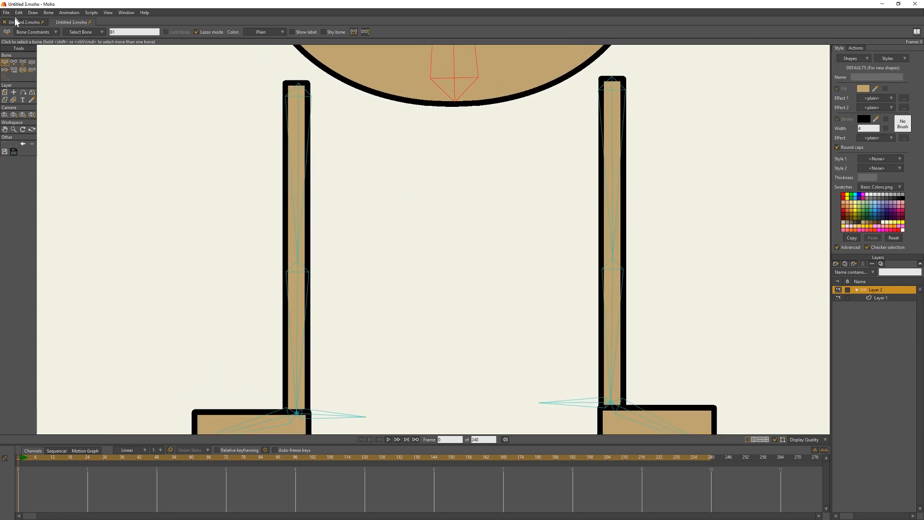
{"action": "left_click", "coordinate": [22, 62]}
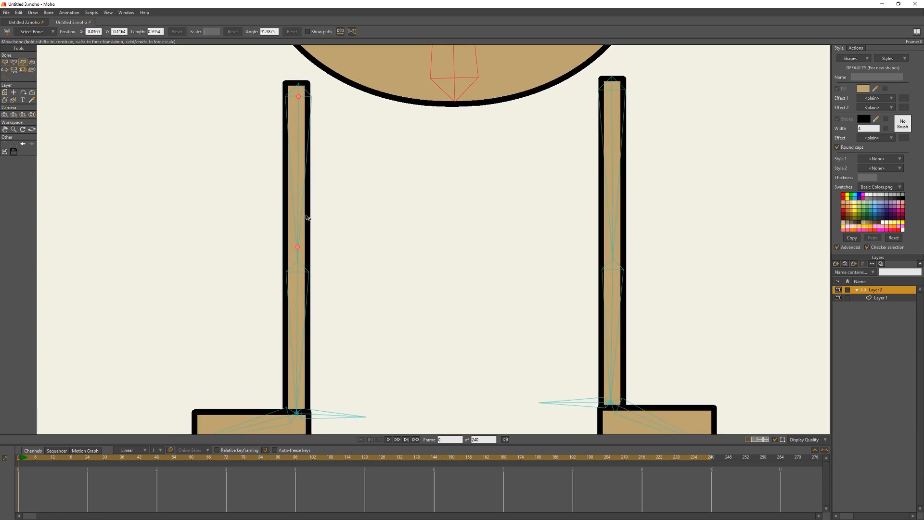
{"action": "left_click_drag", "start_coordinate": [299, 218], "coordinate": [297, 324]}
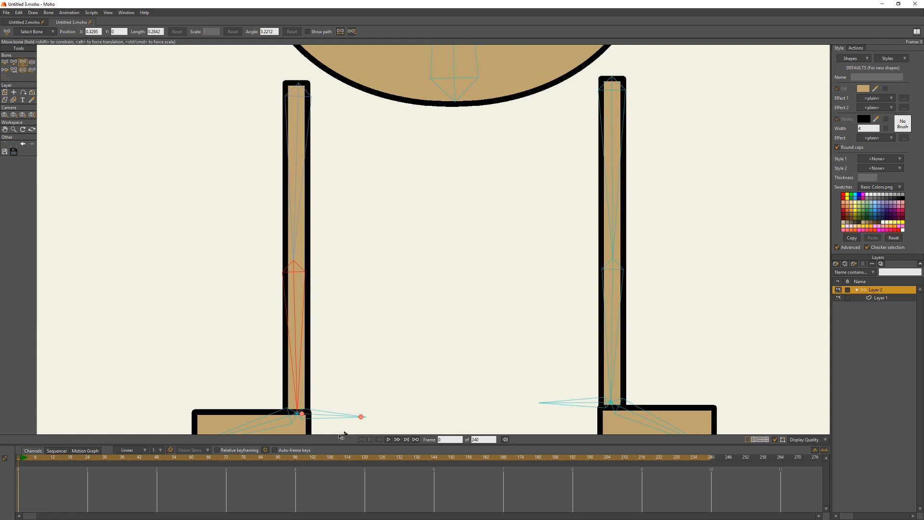
{"action": "left_click", "coordinate": [304, 415]}
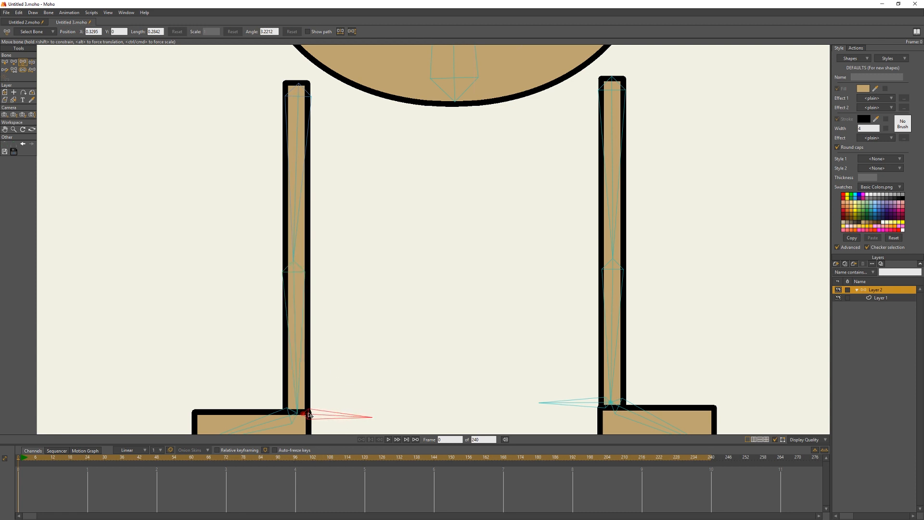
{"action": "left_click_drag", "start_coordinate": [310, 414], "coordinate": [304, 414]}
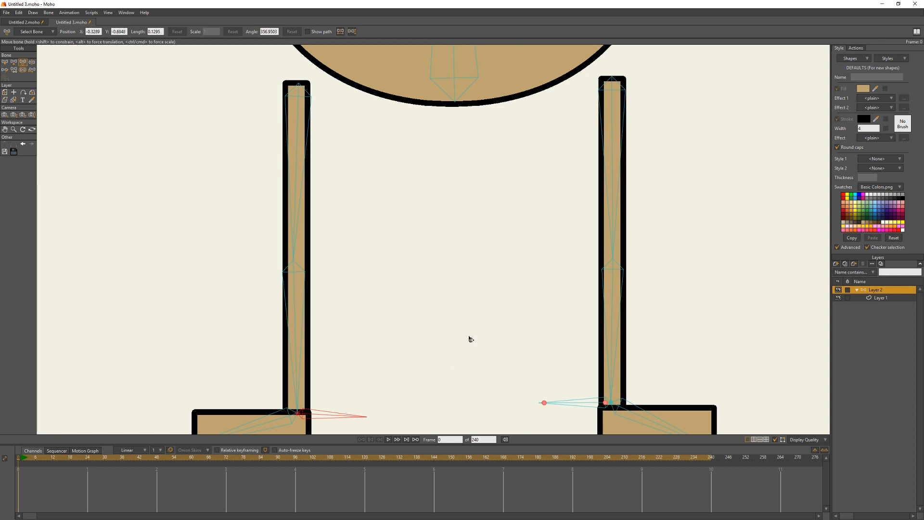
Step: Nudge the right knee joint slightly outward and keep the right target bone on the ankle at about X 0.26, Y -0.67
{"action": "left_click_drag", "start_coordinate": [470, 334], "coordinate": [231, 308]}
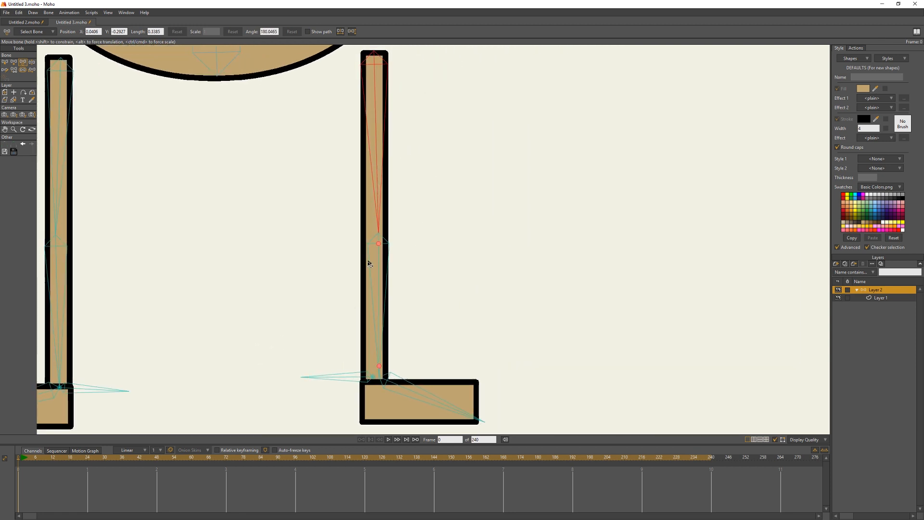
{"action": "left_click", "coordinate": [375, 287]}
{"action": "left_click_drag", "start_coordinate": [376, 288], "coordinate": [362, 318]}
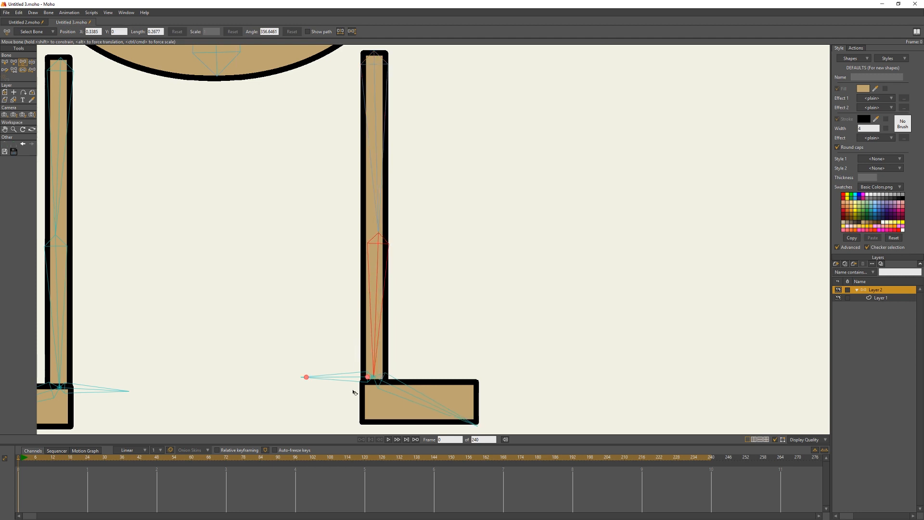
{"action": "left_click", "coordinate": [369, 379]}
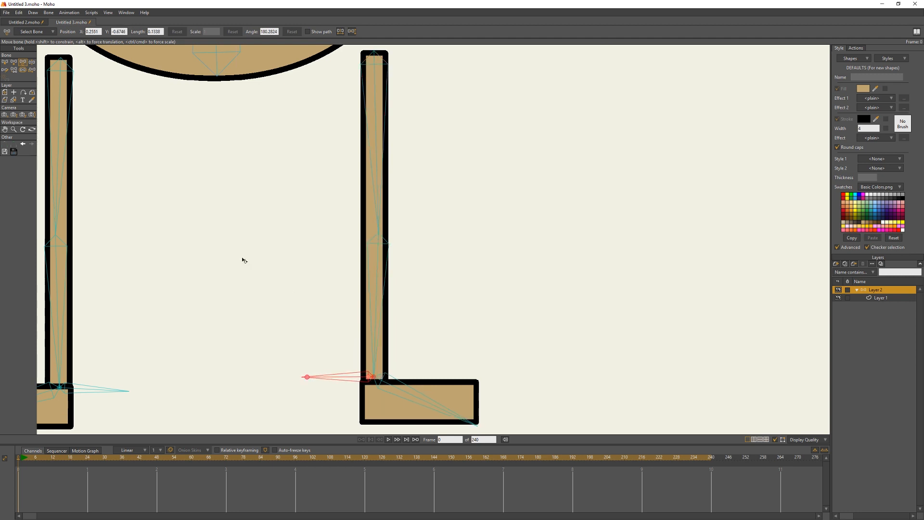
Step: Test the knee bending at frame 0 by lowering the body bone with Manipulate Bones
{"action": "scroll", "coordinate": [244, 260], "scroll_direction": "down", "scroll_amount": 5}
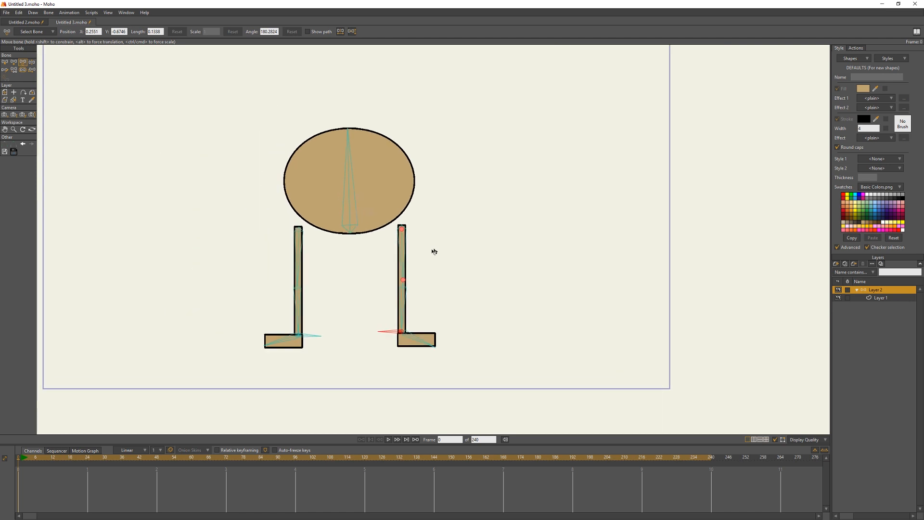
{"action": "left_click", "coordinate": [32, 61]}
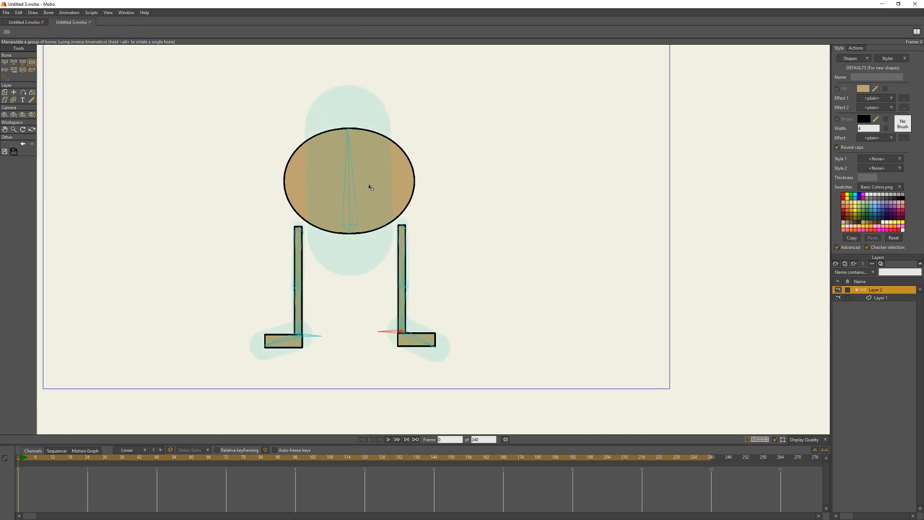
{"action": "left_click_drag", "start_coordinate": [358, 190], "coordinate": [367, 255]}
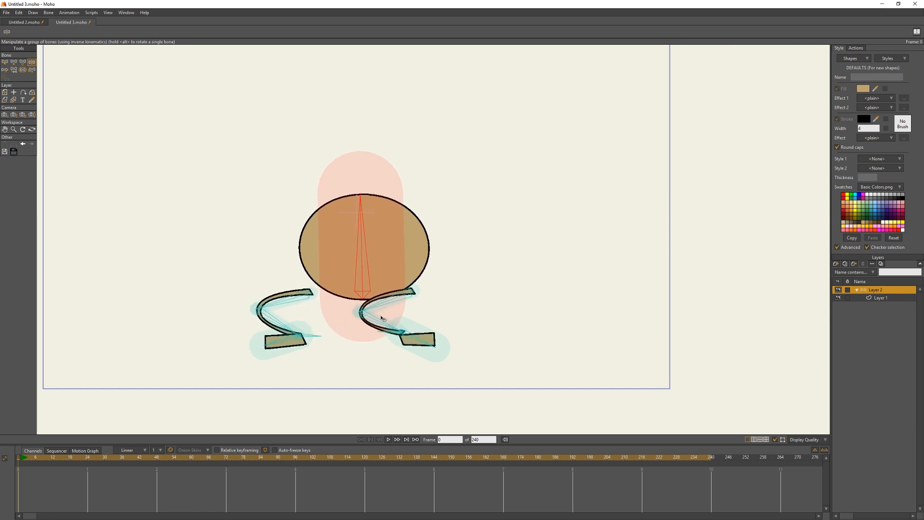
{"action": "left_click", "coordinate": [4, 62]}
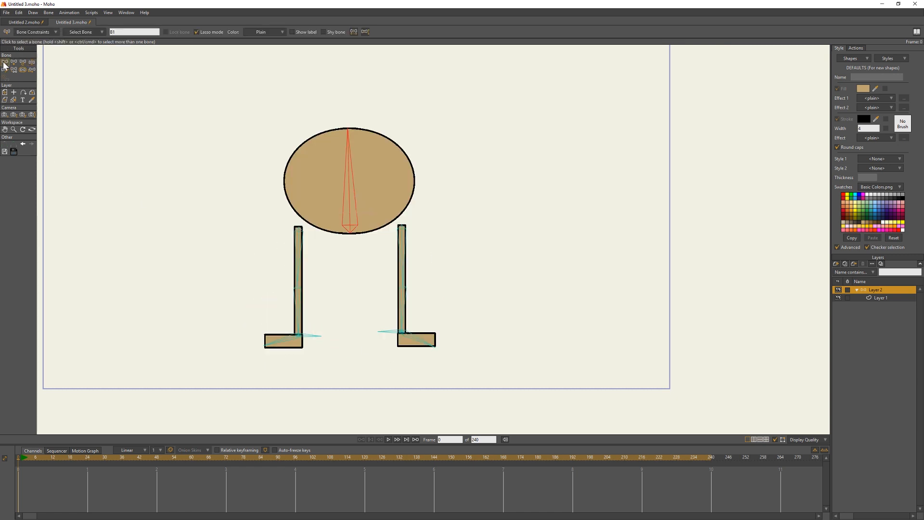
Step: Go to frame 1 and lower the body bone with Manipulate Bones so the legs bend over the planted feet
{"action": "left_click", "coordinate": [22, 463]}
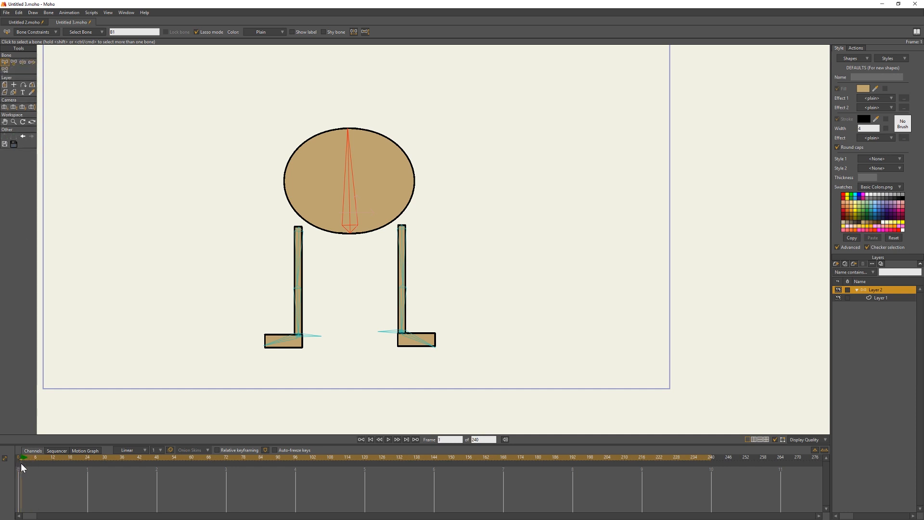
{"action": "left_click", "coordinate": [21, 63]}
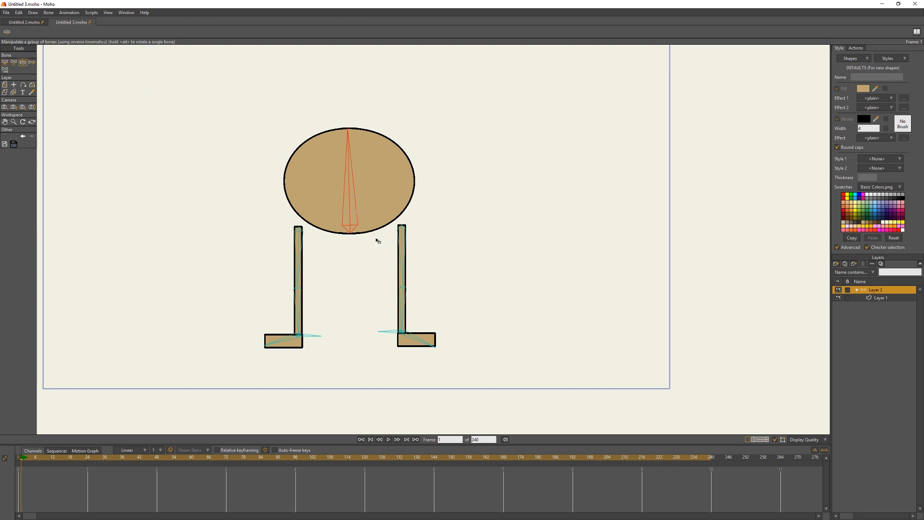
{"action": "mouse_move", "coordinate": [377, 241]}
{"action": "left_mouse_down"}
{"action": "mouse_move", "coordinate": [355, 215]}
{"action": "mouse_move", "coordinate": [354, 274]}
{"action": "mouse_move", "coordinate": [306, 206]}
{"action": "mouse_move", "coordinate": [310, 285]}
{"action": "mouse_move", "coordinate": [371, 212]}
{"action": "mouse_move", "coordinate": [391, 277]}
{"action": "mouse_move", "coordinate": [404, 221]}
{"action": "mouse_move", "coordinate": [386, 273]}
{"action": "mouse_move", "coordinate": [337, 198]}
{"action": "mouse_move", "coordinate": [330, 268]}
{"action": "mouse_move", "coordinate": [319, 192]}
{"action": "mouse_move", "coordinate": [341, 272]}
{"action": "mouse_move", "coordinate": [378, 213]}
{"action": "mouse_move", "coordinate": [379, 276]}
{"action": "mouse_move", "coordinate": [388, 217]}
{"action": "mouse_move", "coordinate": [354, 276]}
{"action": "mouse_move", "coordinate": [301, 186]}
{"action": "mouse_move", "coordinate": [320, 270]}
{"action": "mouse_move", "coordinate": [320, 189]}
{"action": "mouse_move", "coordinate": [354, 270]}
{"action": "mouse_move", "coordinate": [369, 222]}
{"action": "mouse_move", "coordinate": [364, 249]}
{"action": "left_mouse_up"}
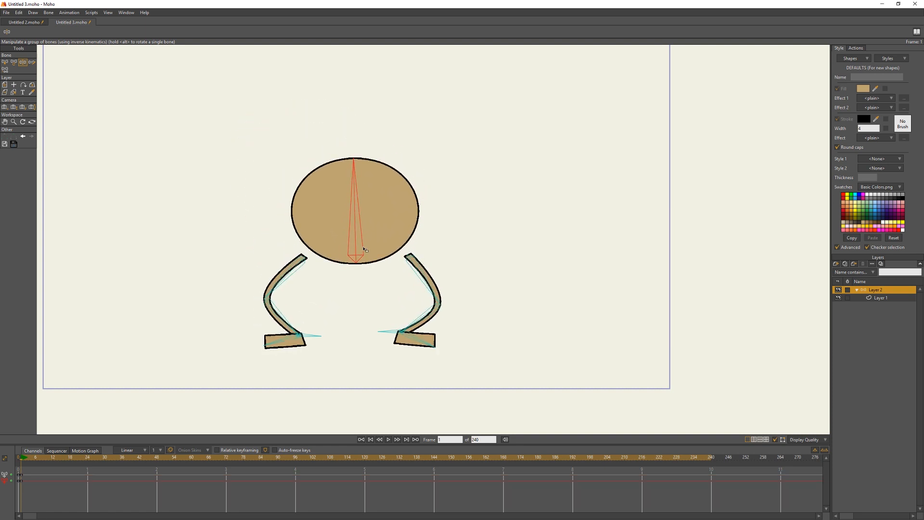